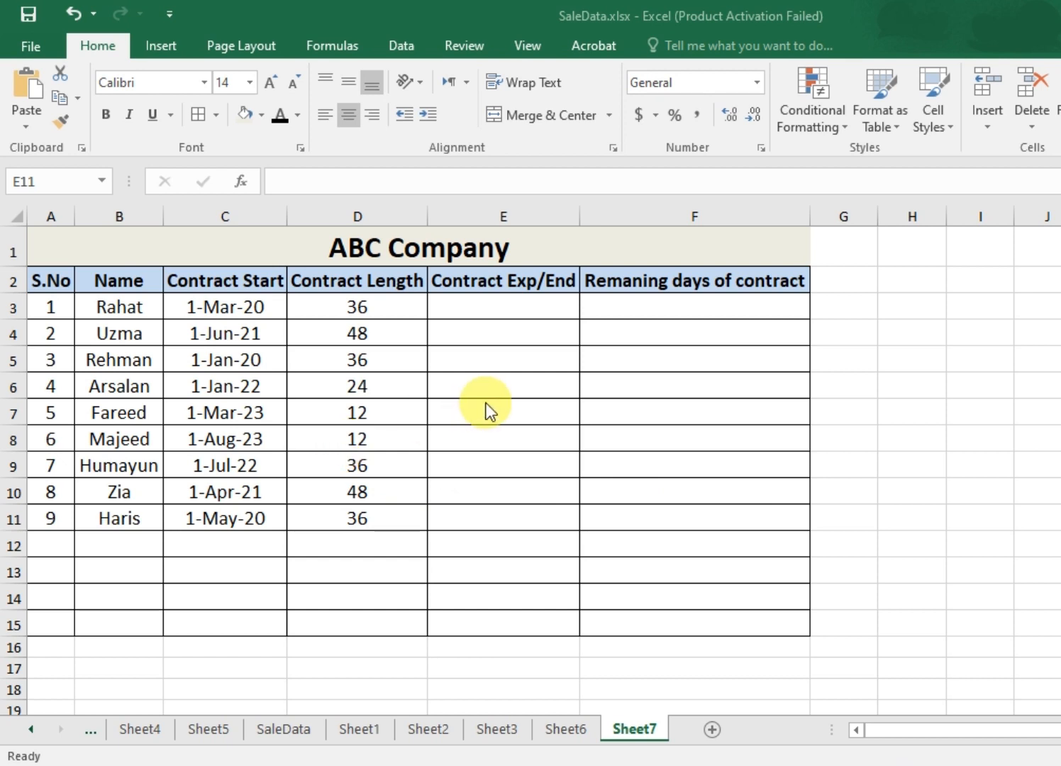
Step: Enter the formula =EDATE(C3,D3) in cell E3 to calculate the first contract's end date
double_click(468, 306)
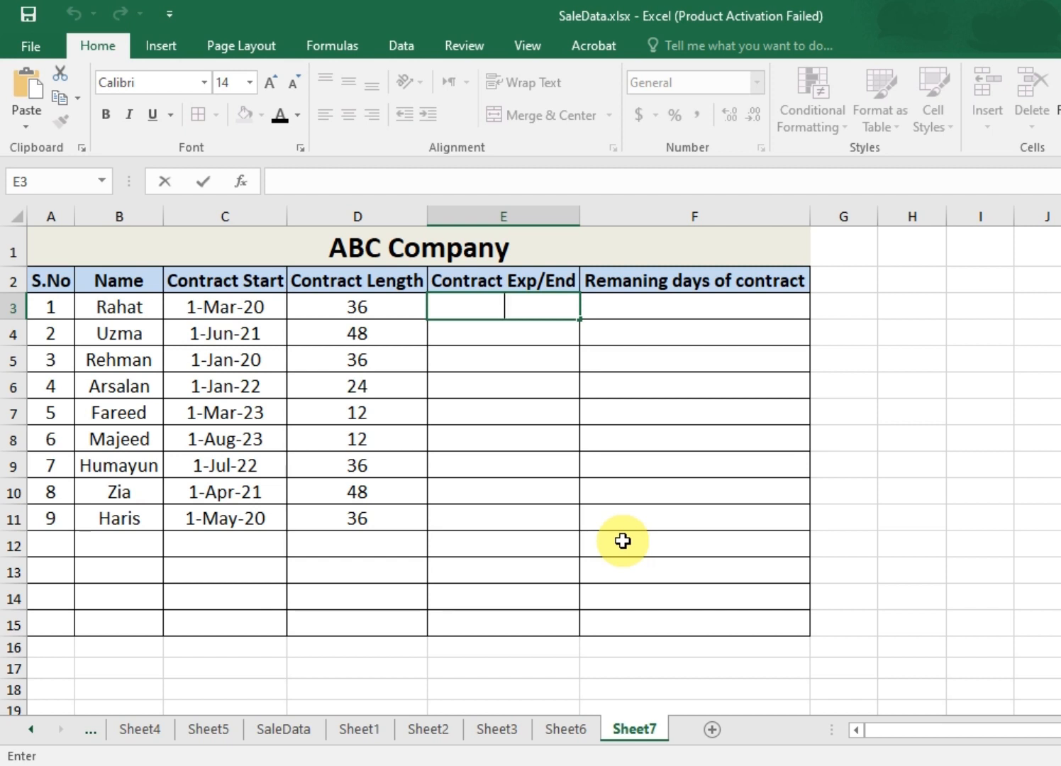
text(=edate)
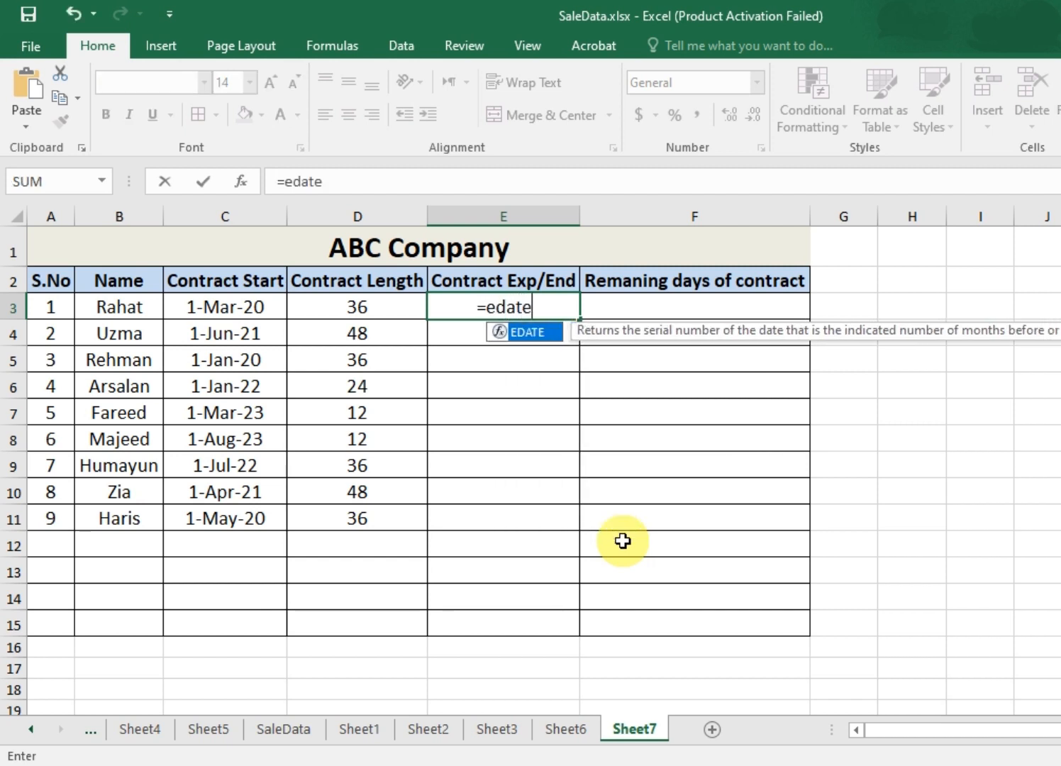
key(Tab)
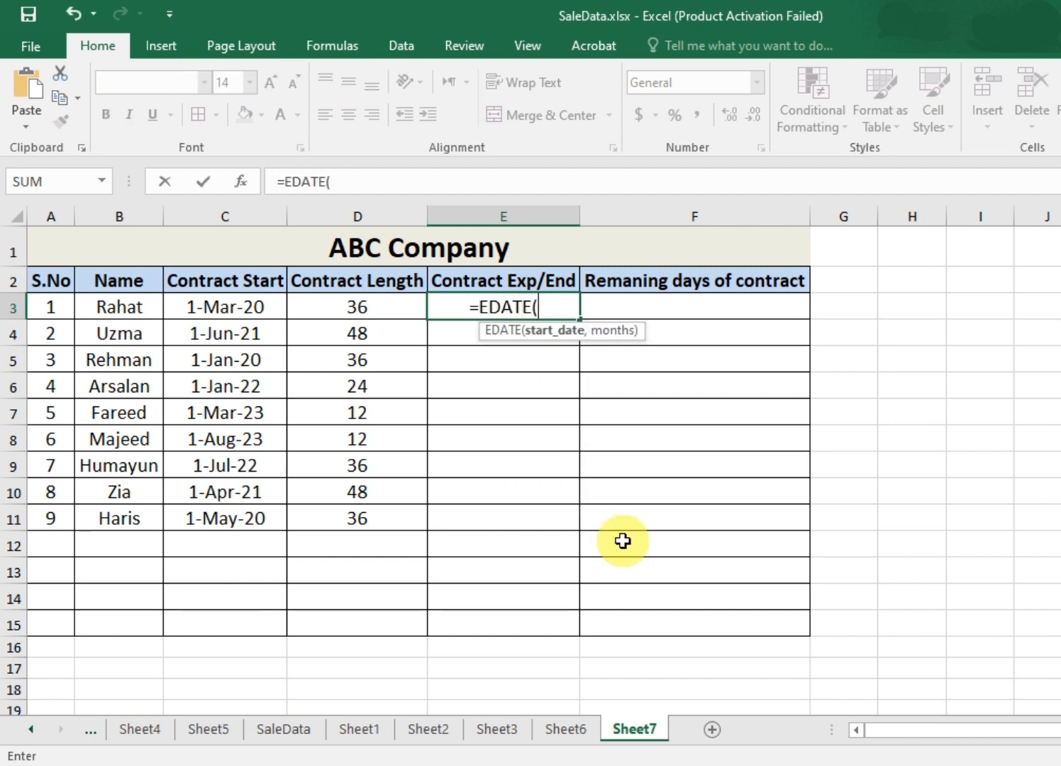
click(262, 304)
text(,)
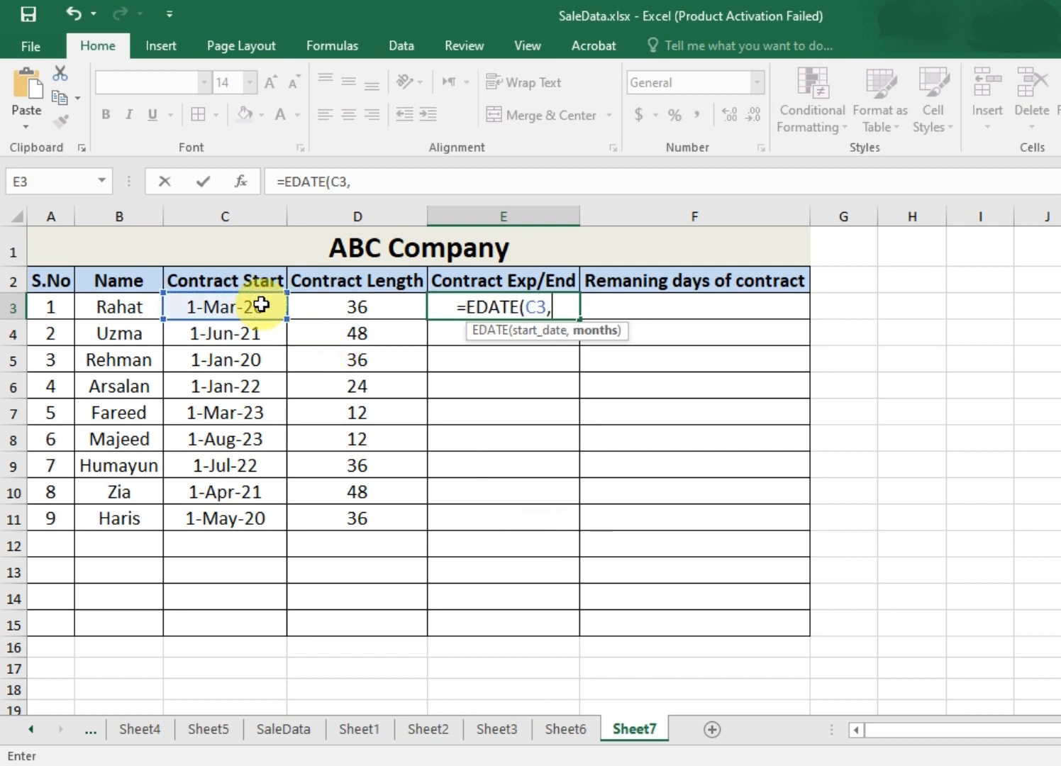
click(333, 309)
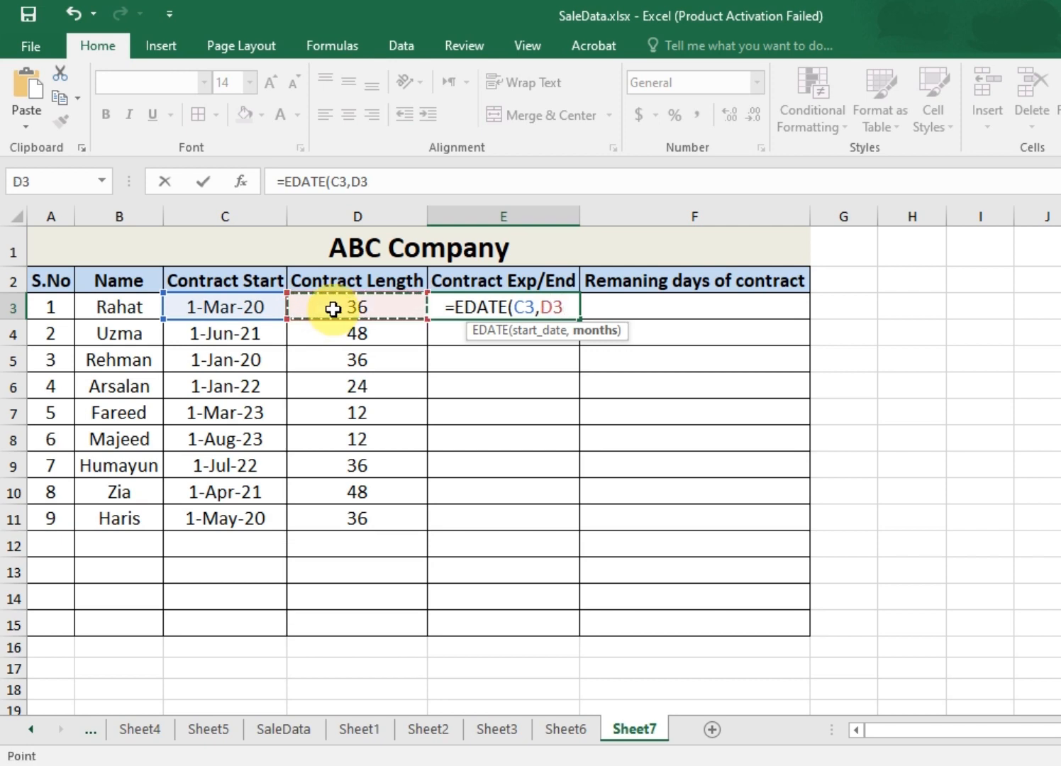
text())
key(Return)
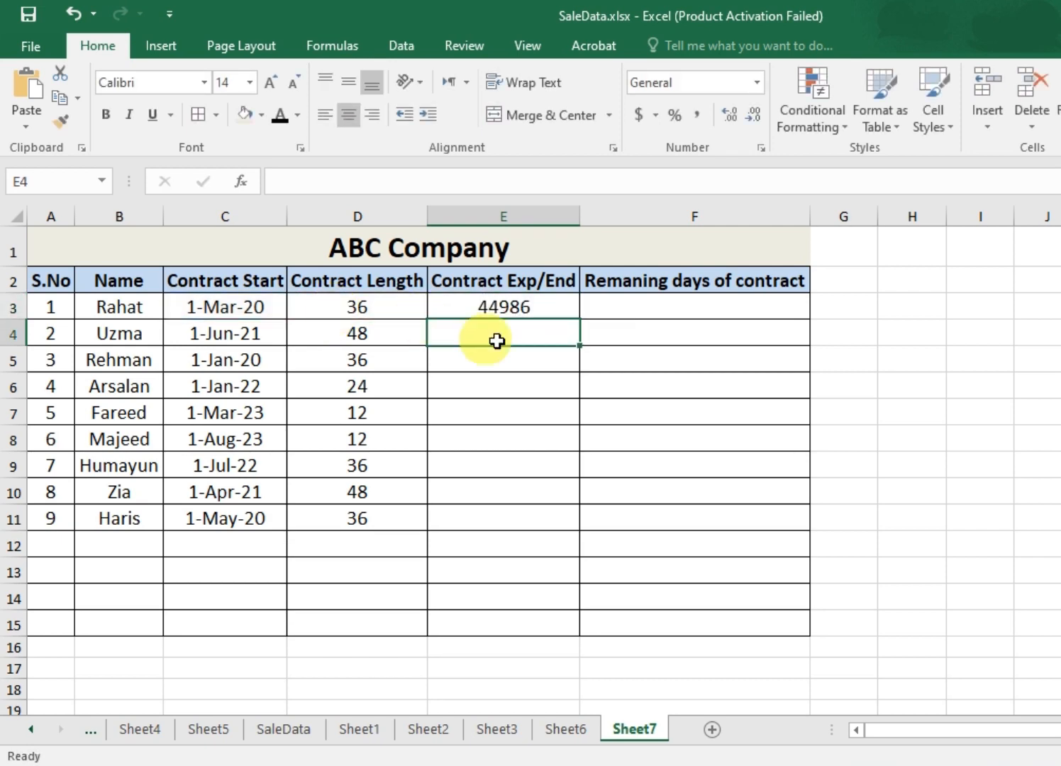
Step: Apply the custom number format dd-mmm-yy to cell E3 and fill its formula down through E11
click(509, 305)
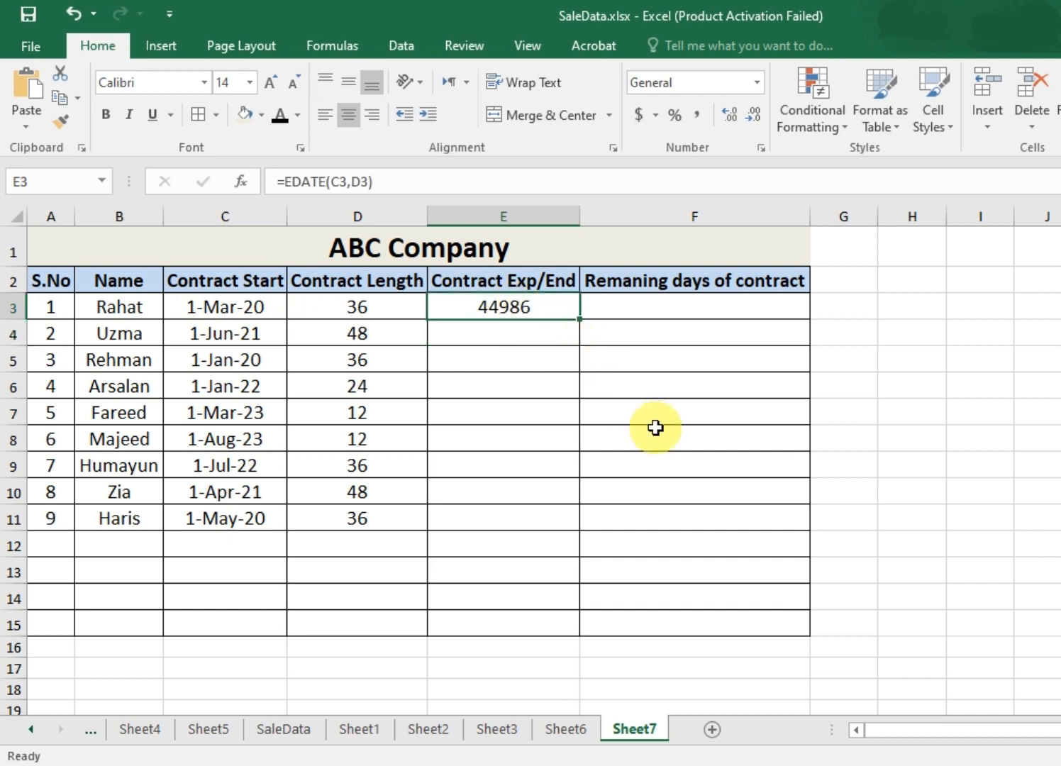
right_click(554, 308)
click(593, 670)
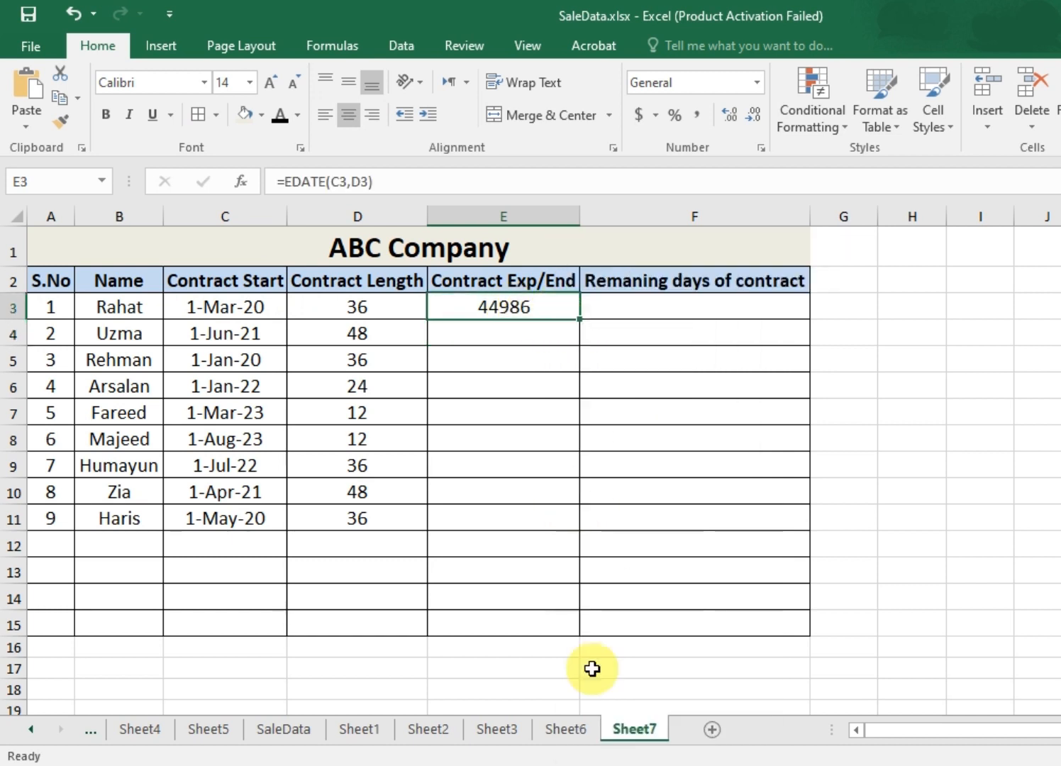
click(375, 518)
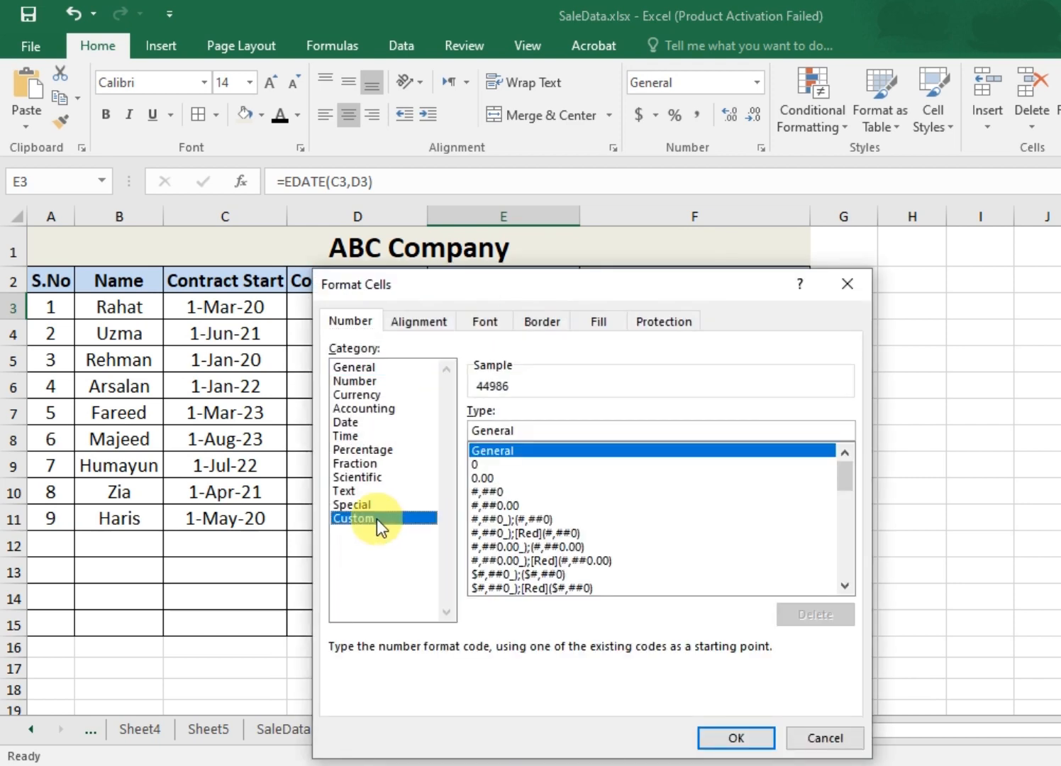
click(843, 586)
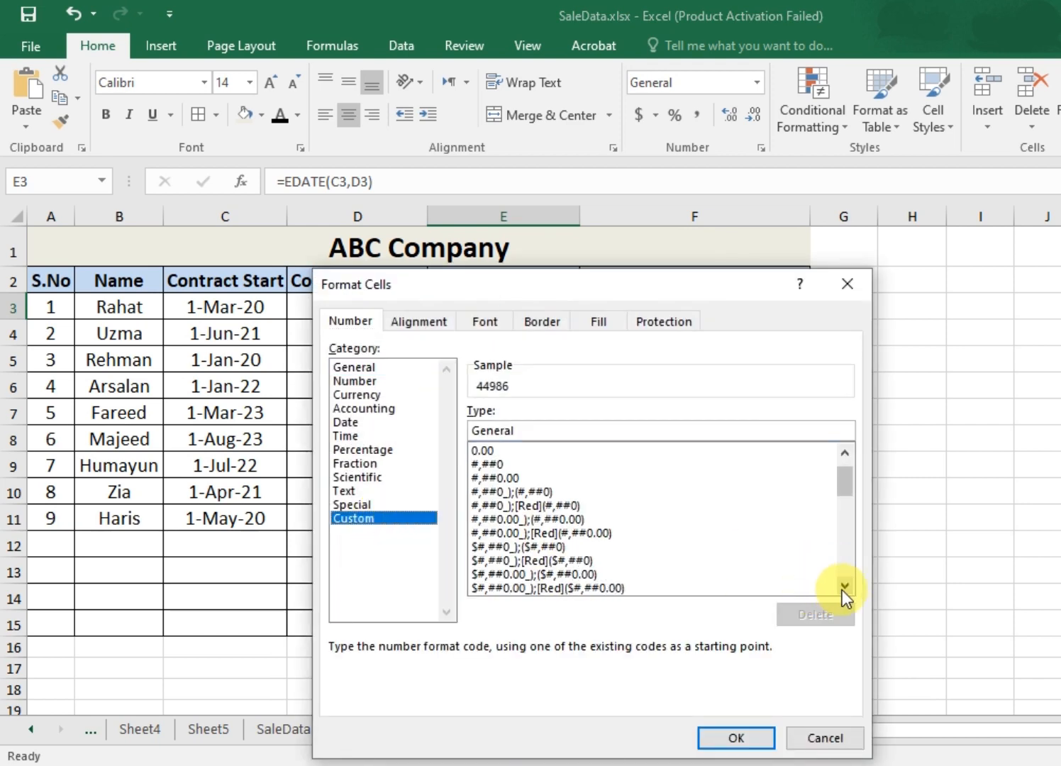
click(843, 586)
click(843, 586)
click(844, 585)
click(844, 586)
click(844, 586)
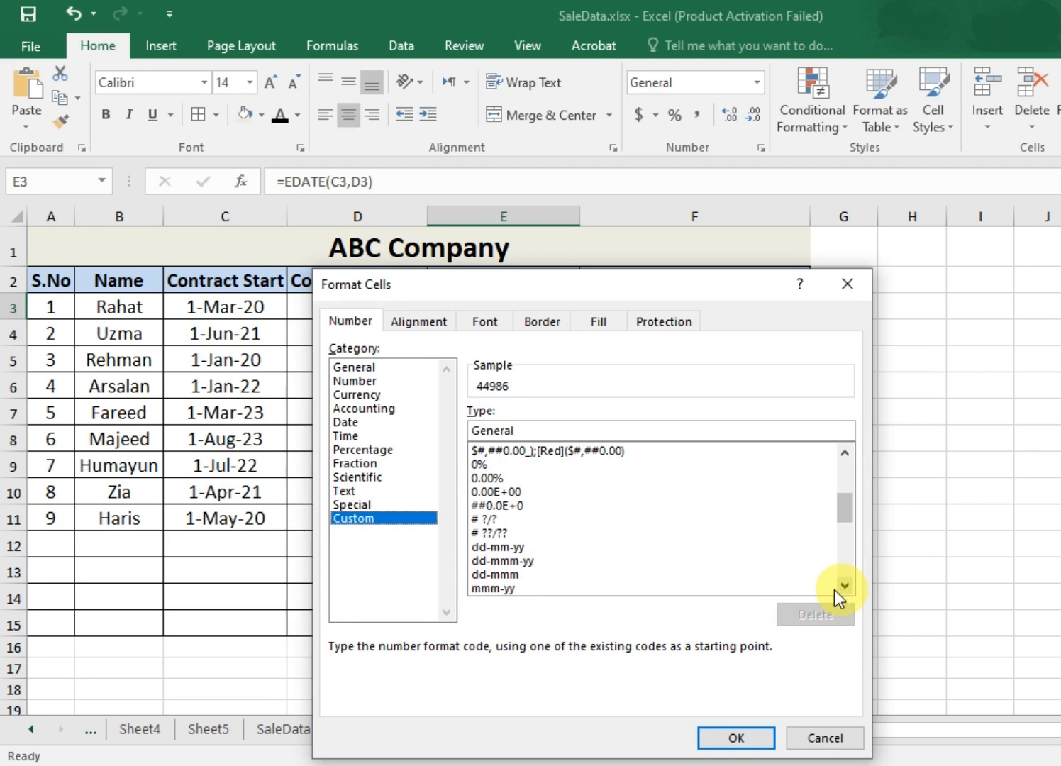
click(531, 561)
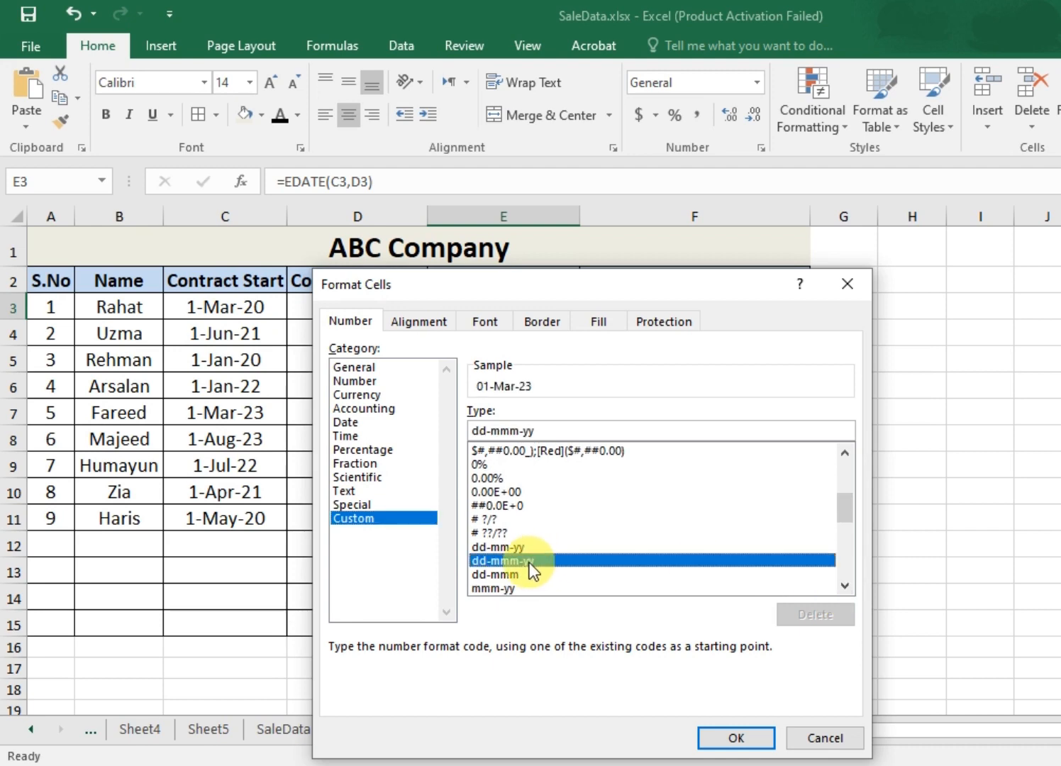
click(738, 737)
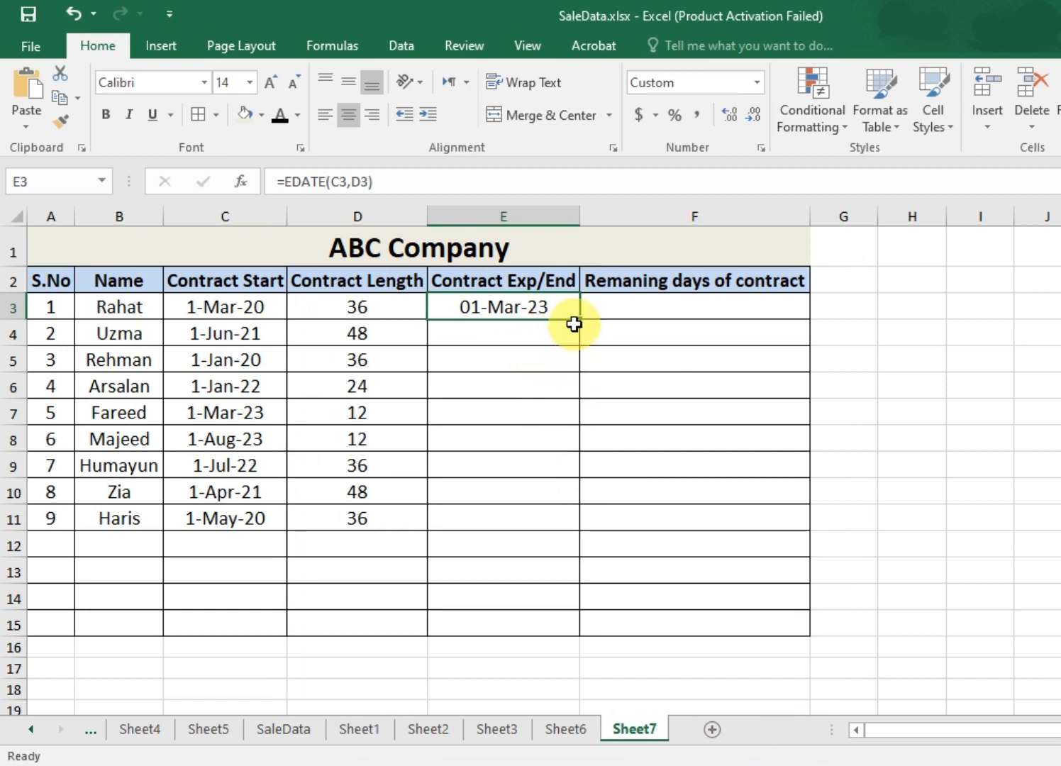
drag(580, 321, 580, 533)
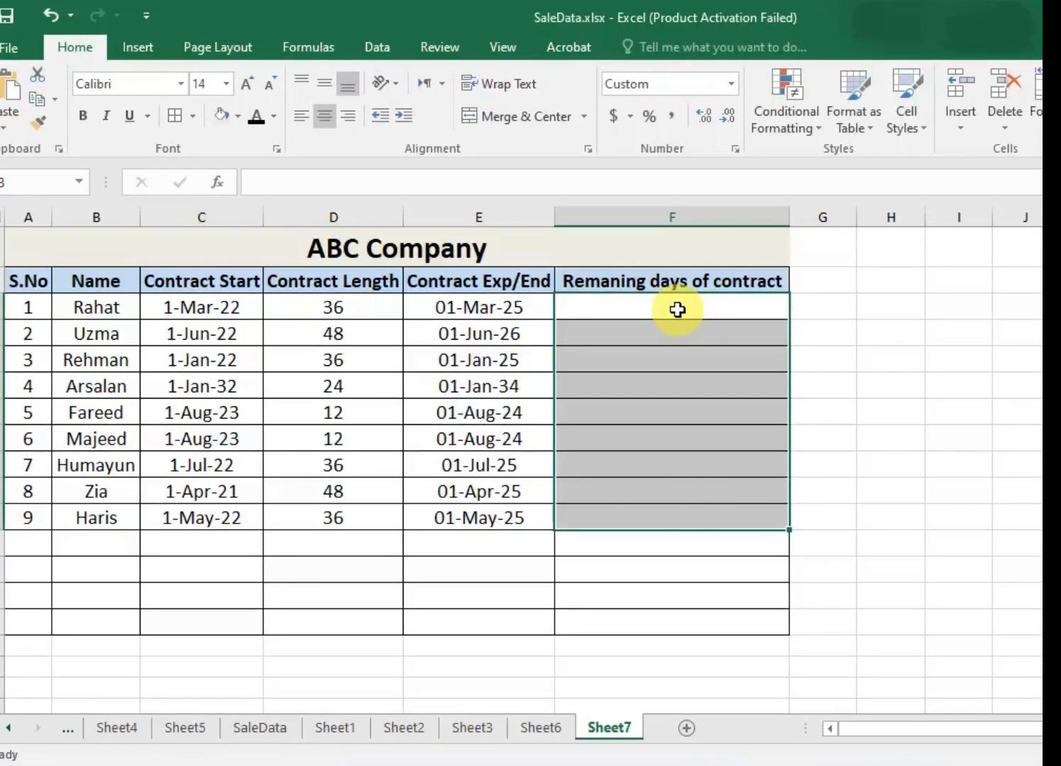
Step: Enter the formula =E3-TODAY() in cell F3 to calculate the first contract's remaining days
click(677, 309)
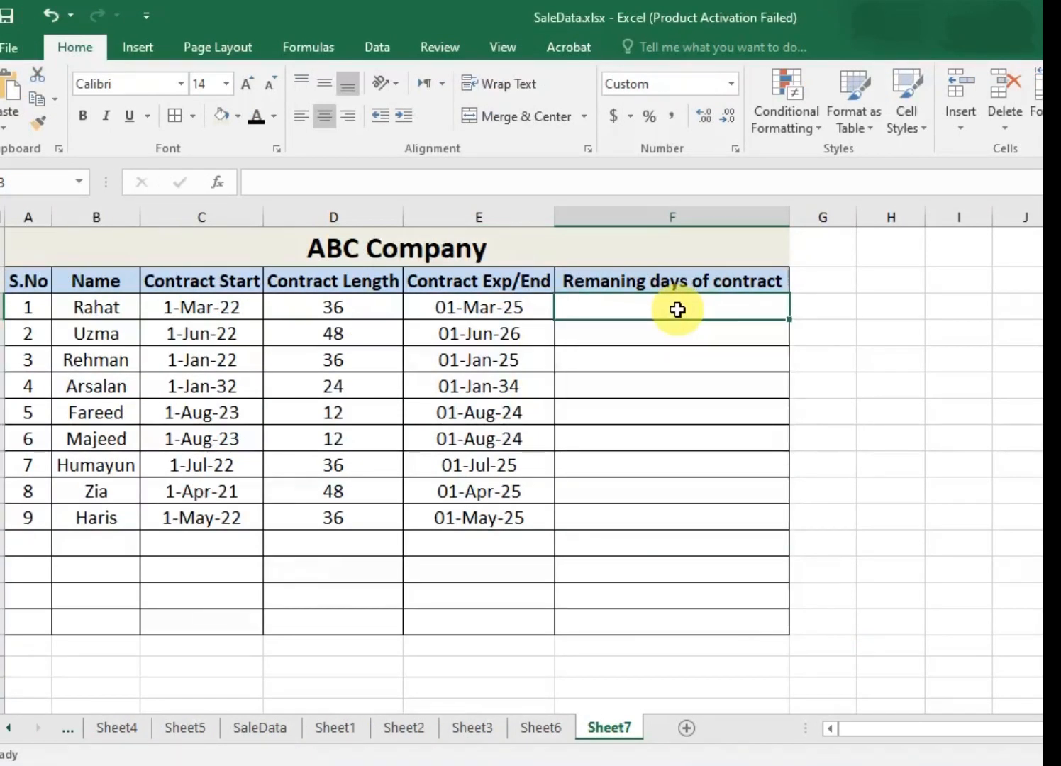
text(=)
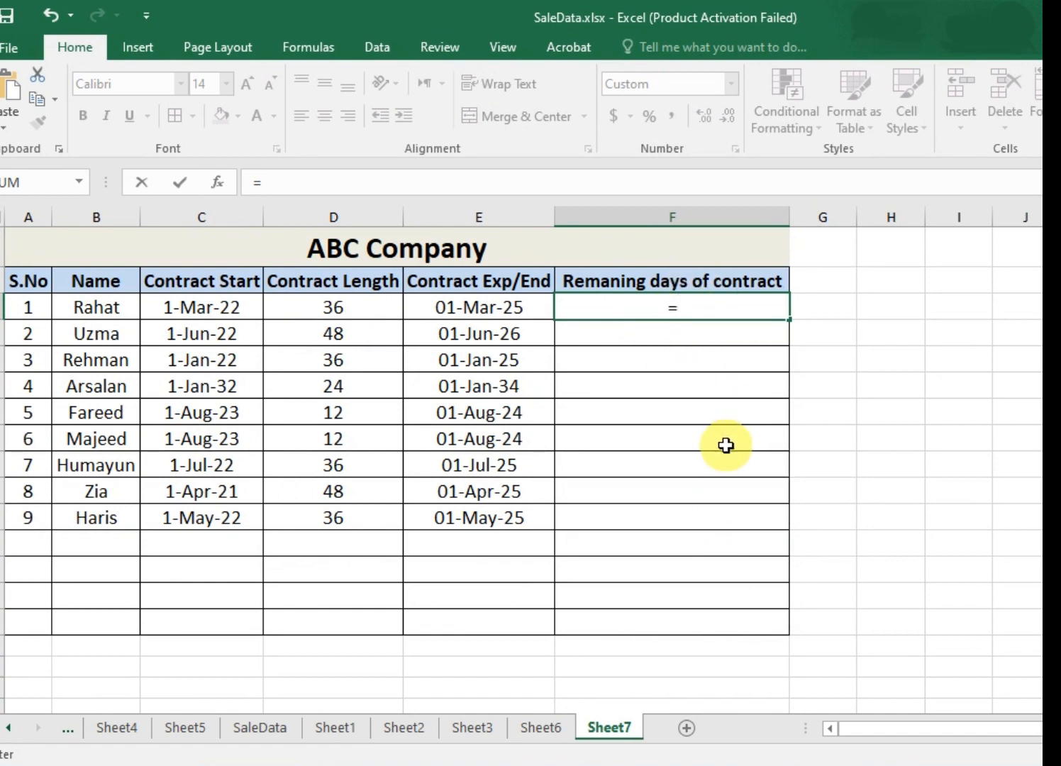
click(503, 308)
text(-)
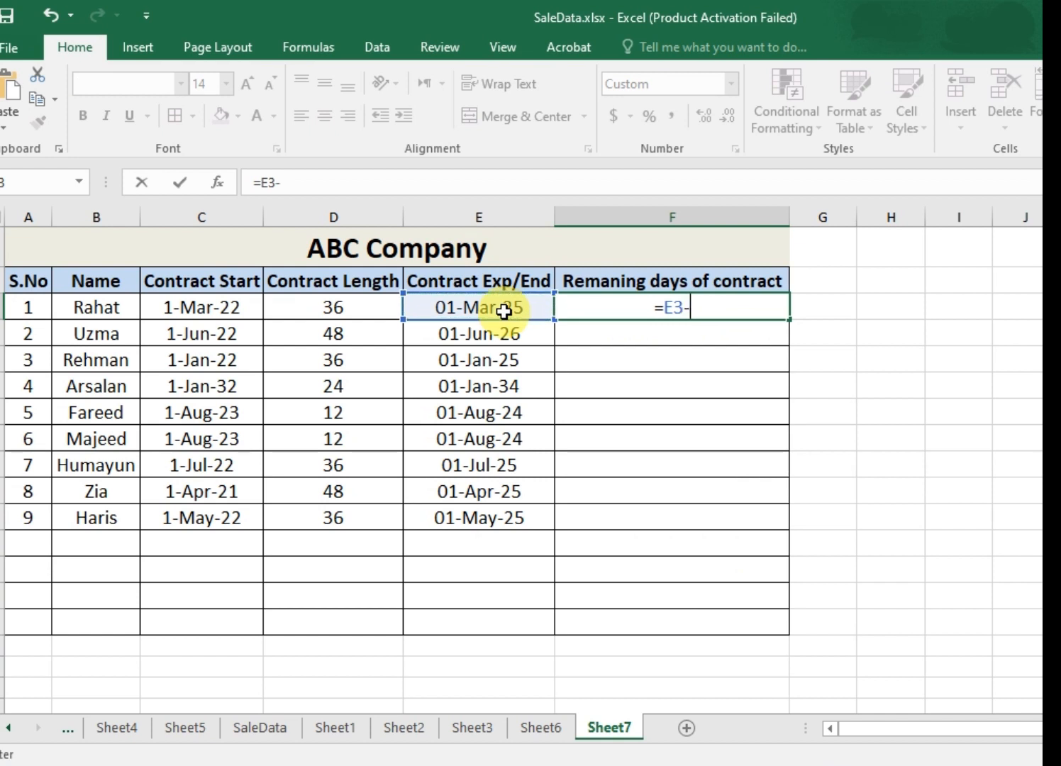
text(today)
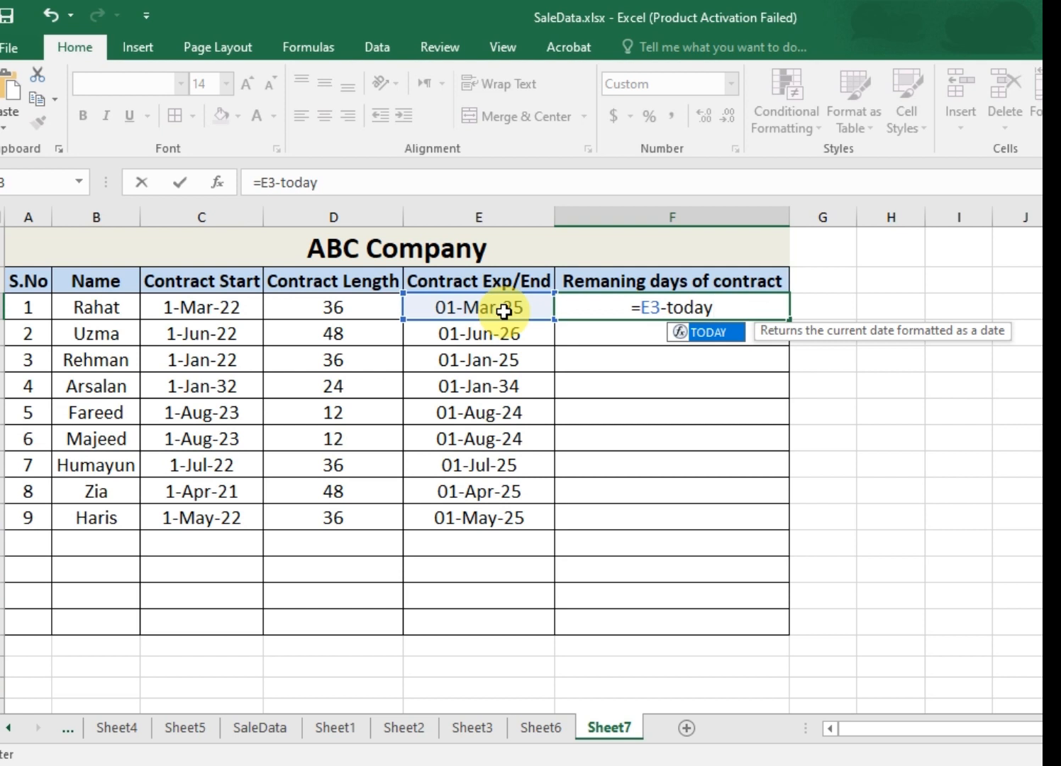
key(Tab)
text())
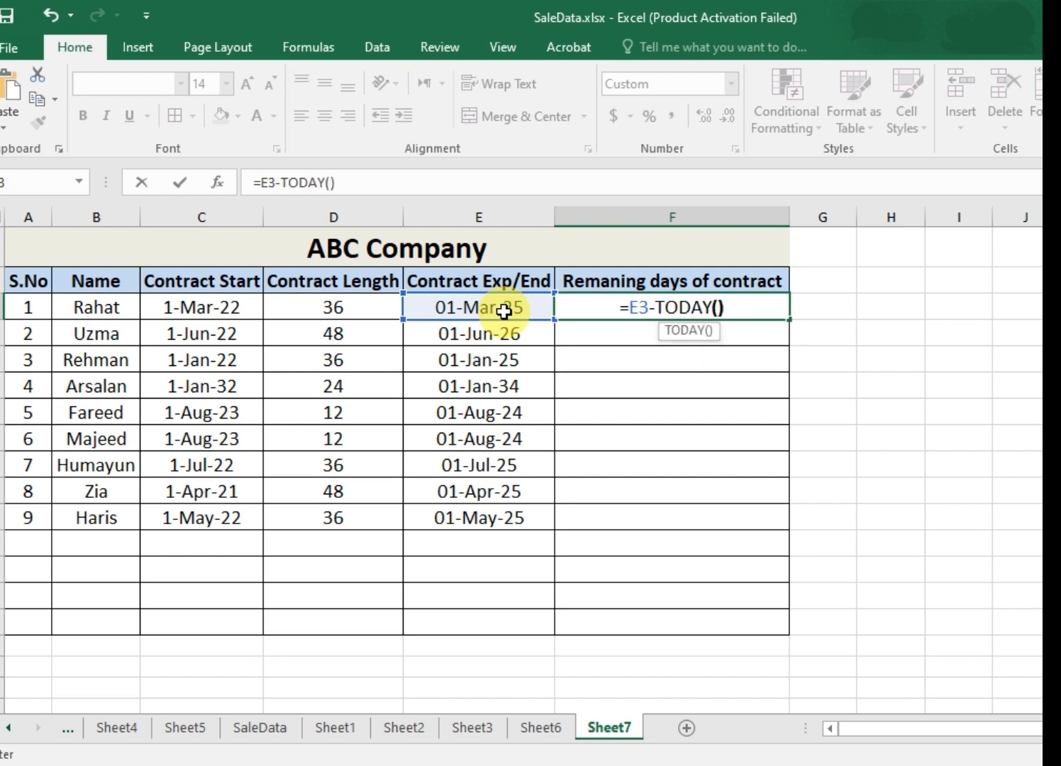
key(Return)
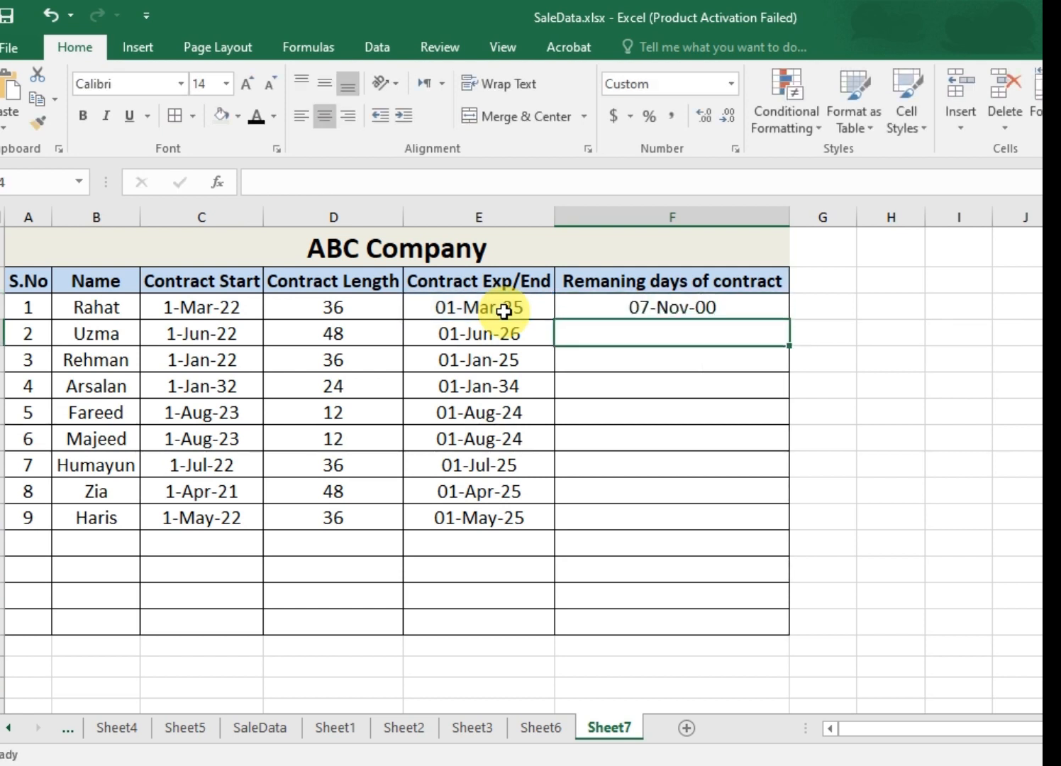
Step: Change the format of cell F3 to the Number category
click(639, 308)
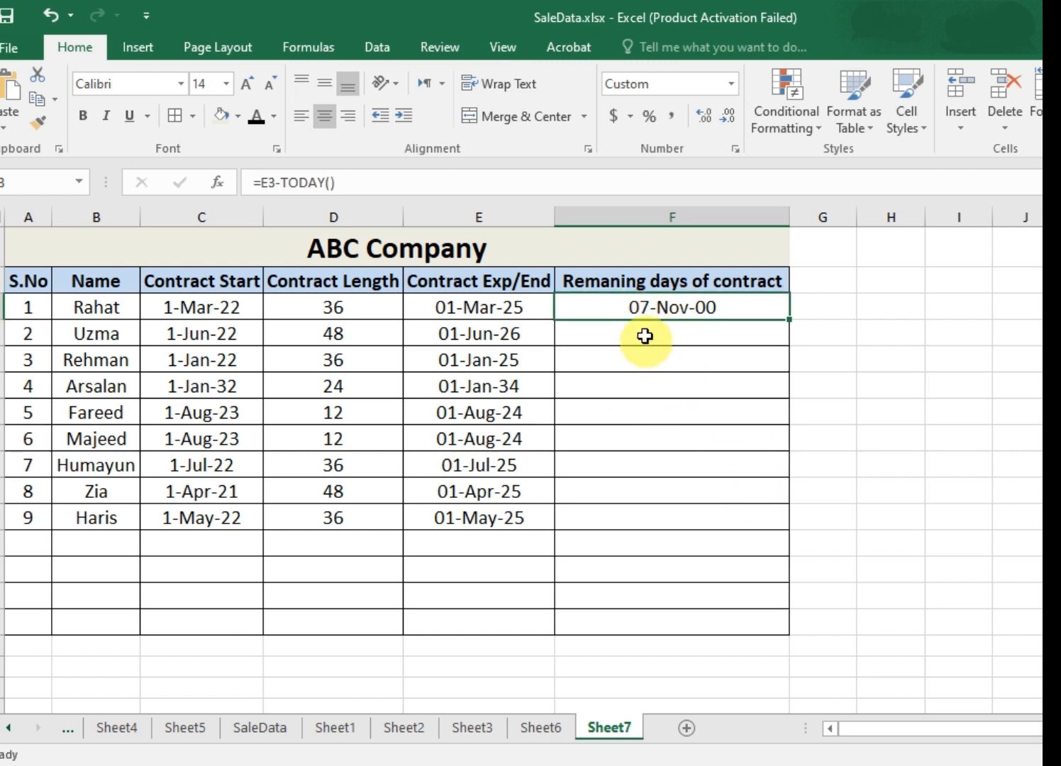
right_click(650, 308)
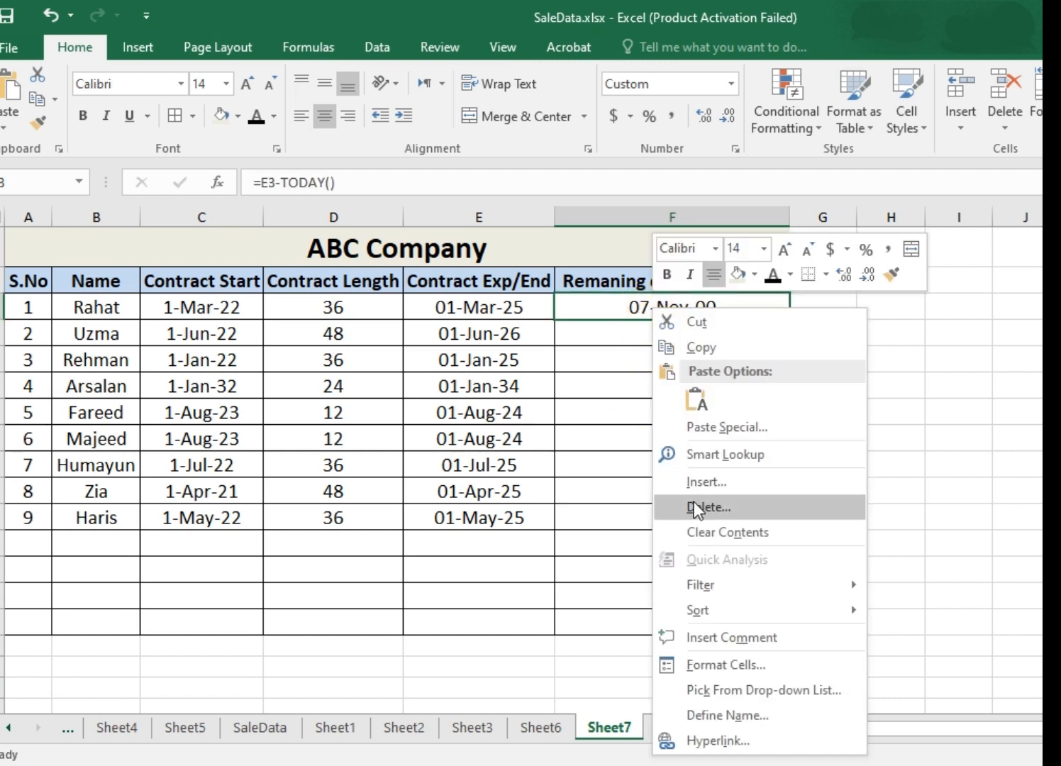
click(712, 667)
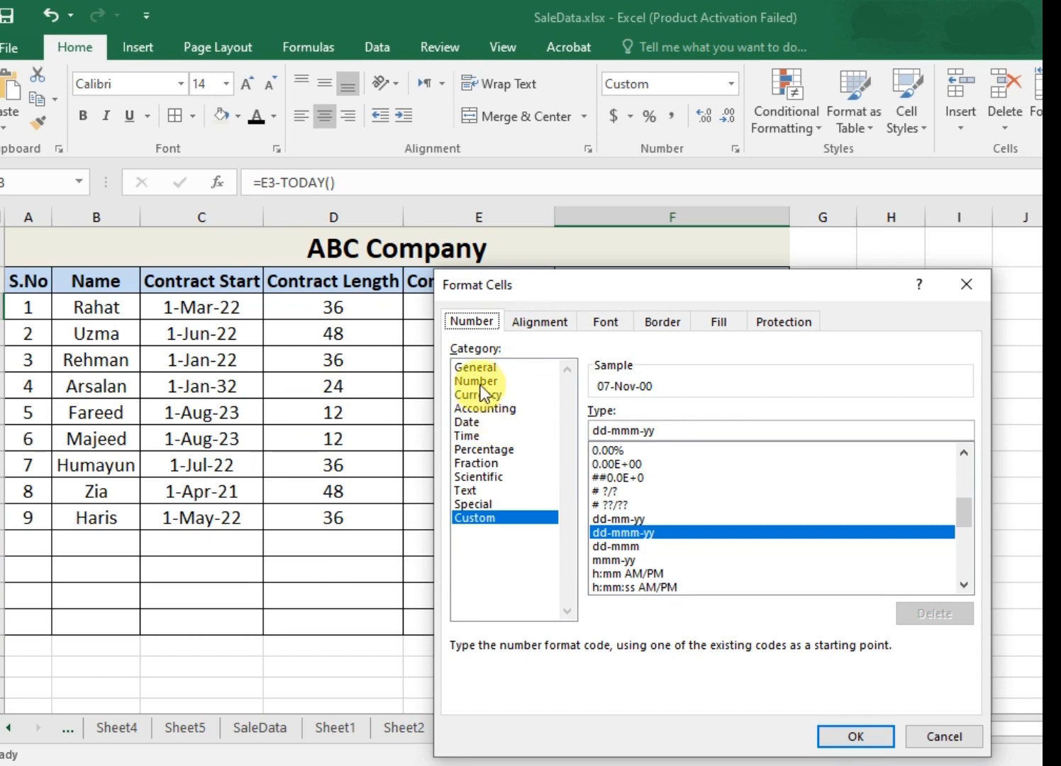
click(481, 382)
key(Return)
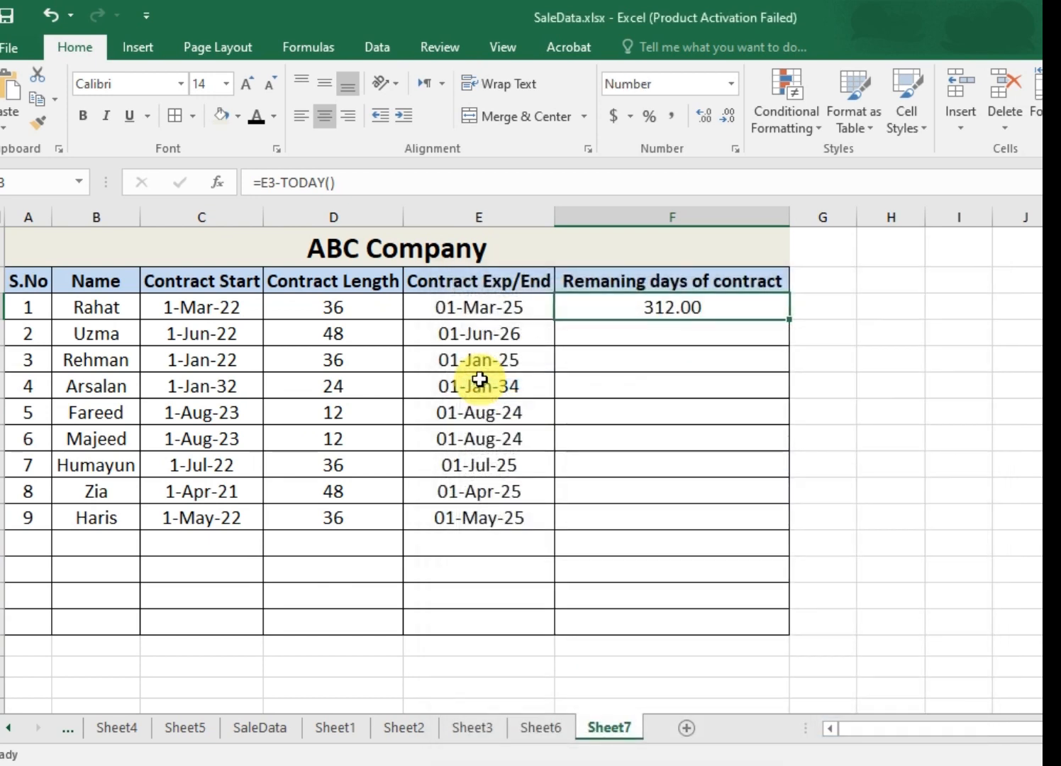
Step: Set cell F3 to 0 decimal places and fill its remaining-days formula down through F11
right_click(651, 311)
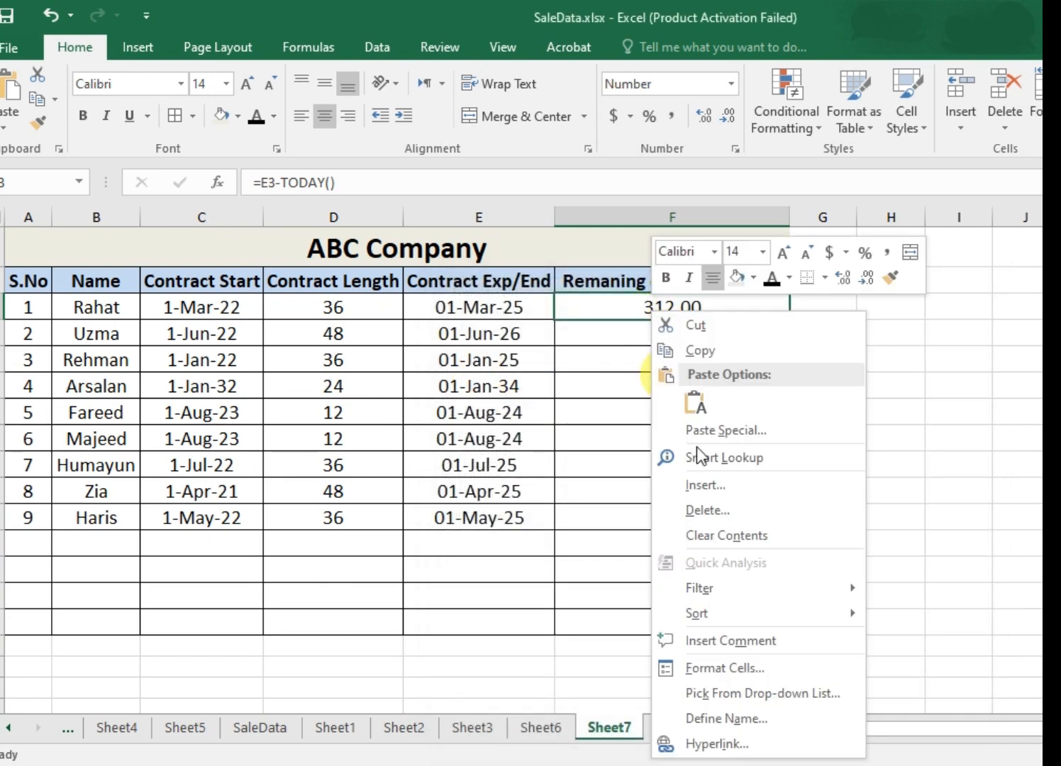
click(698, 670)
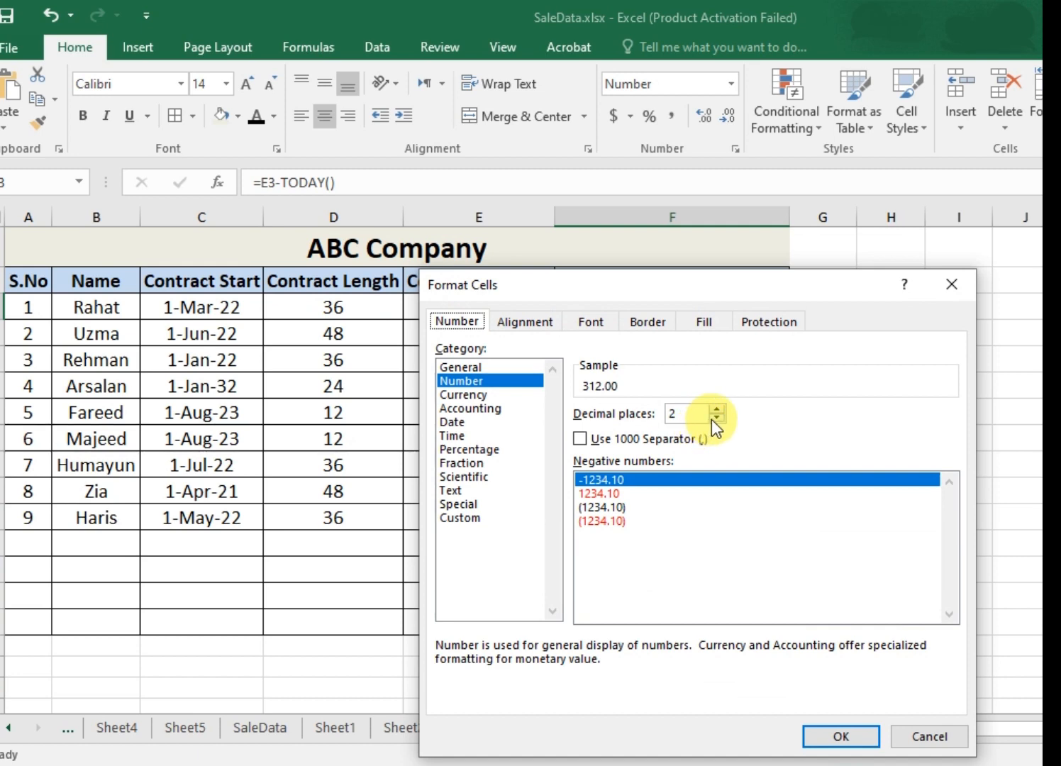
click(717, 419)
click(717, 418)
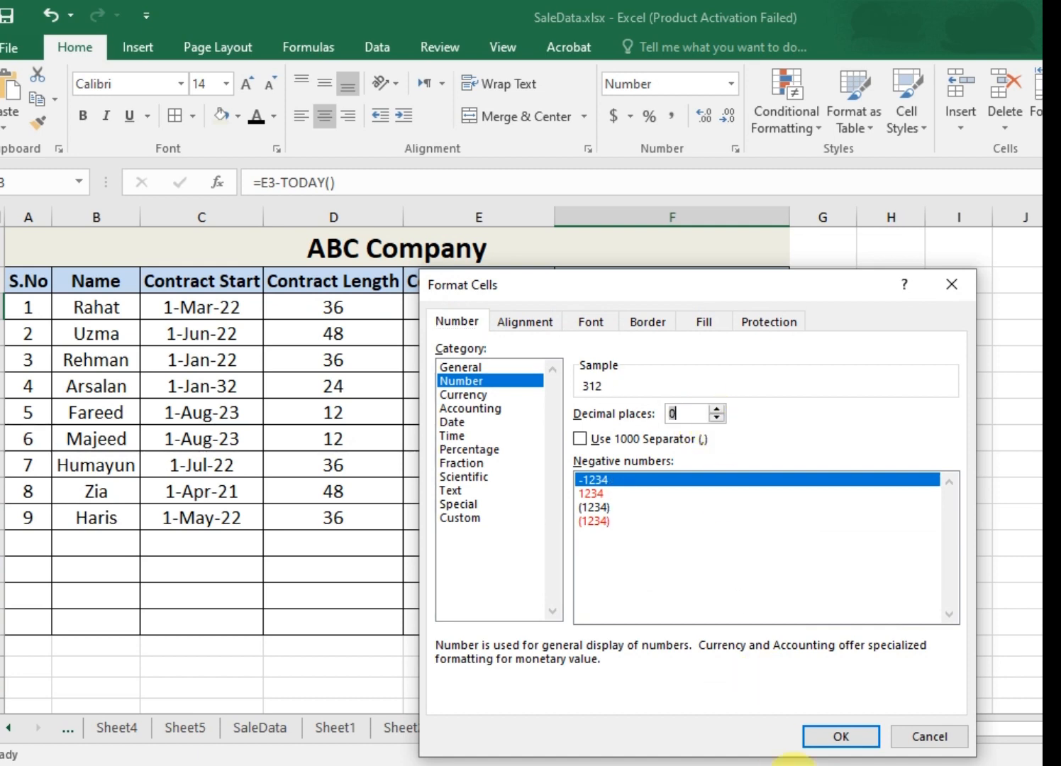
click(809, 738)
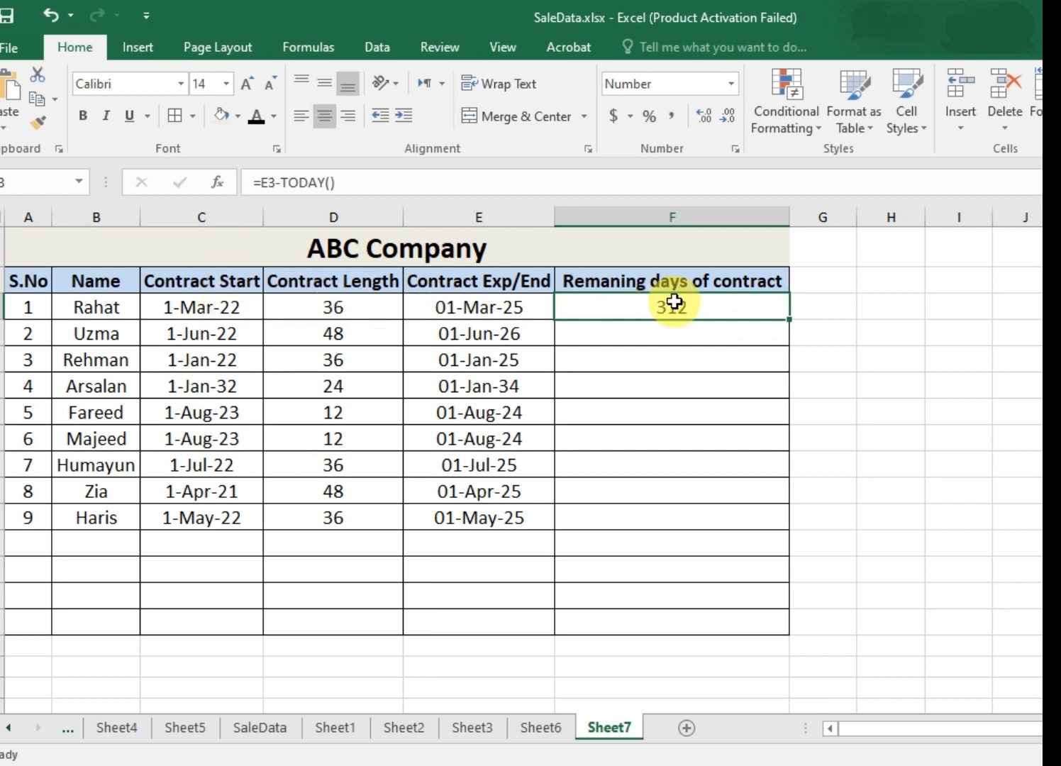
drag(789, 323, 787, 532)
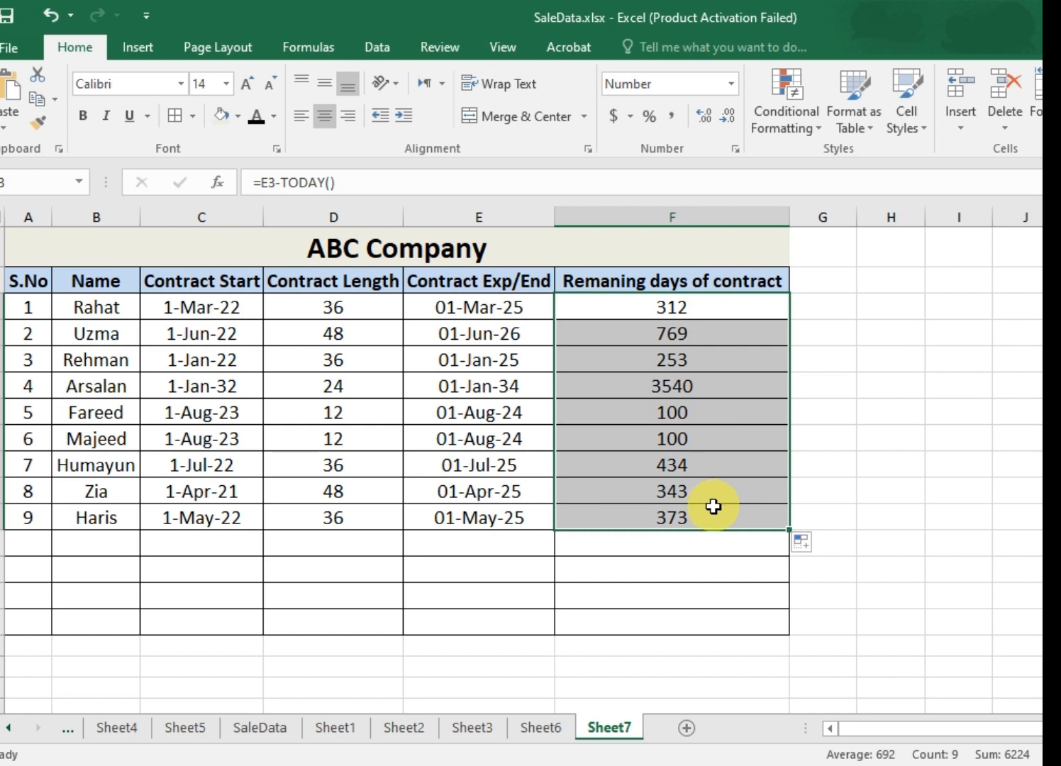
click(885, 565)
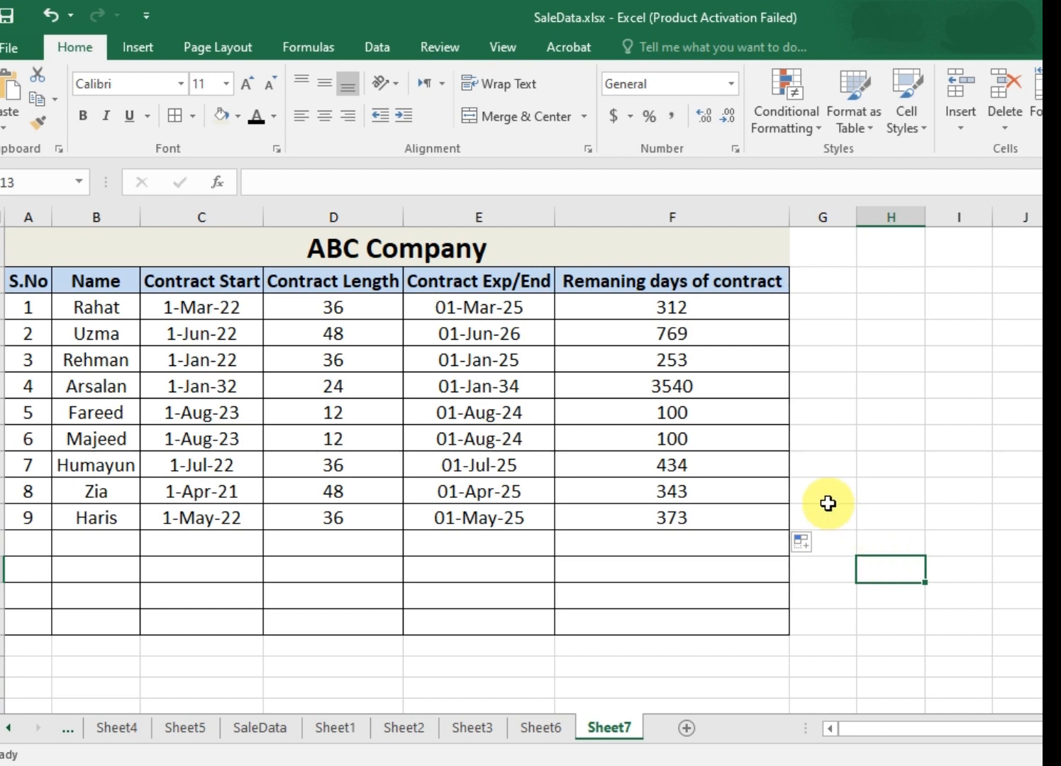
Step: Correct the contract start date in cell C6 to 01-01-2023
double_click(239, 385)
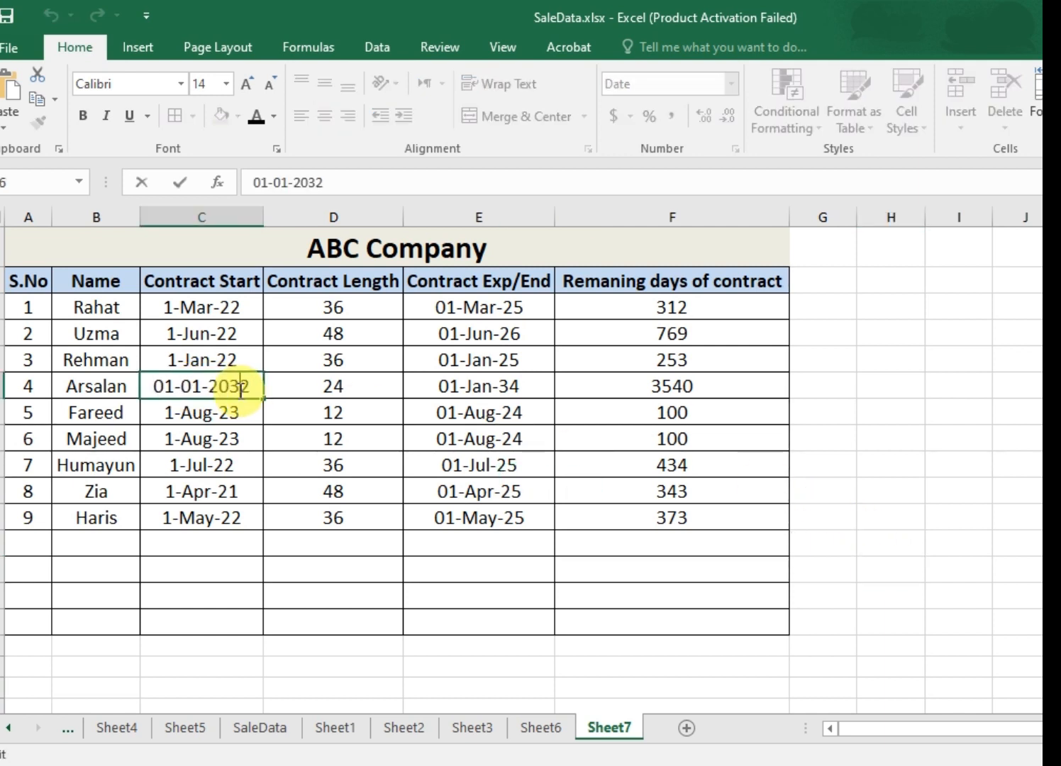
key(BackSpace)
key(BackSpace)
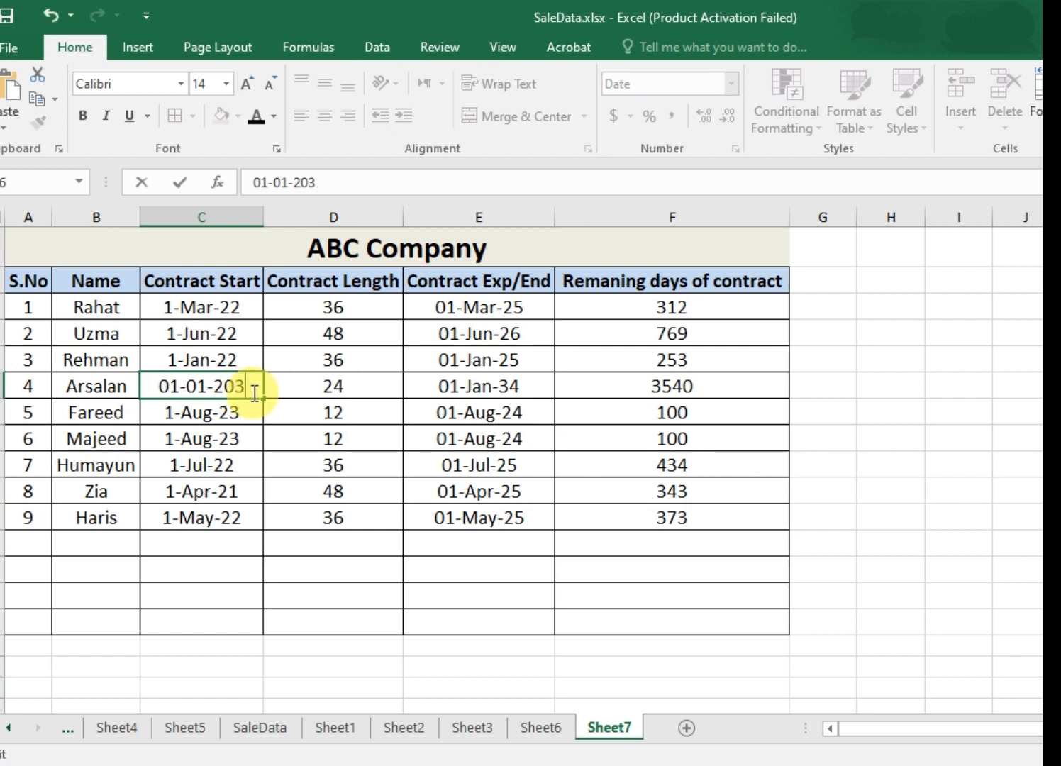
text(23)
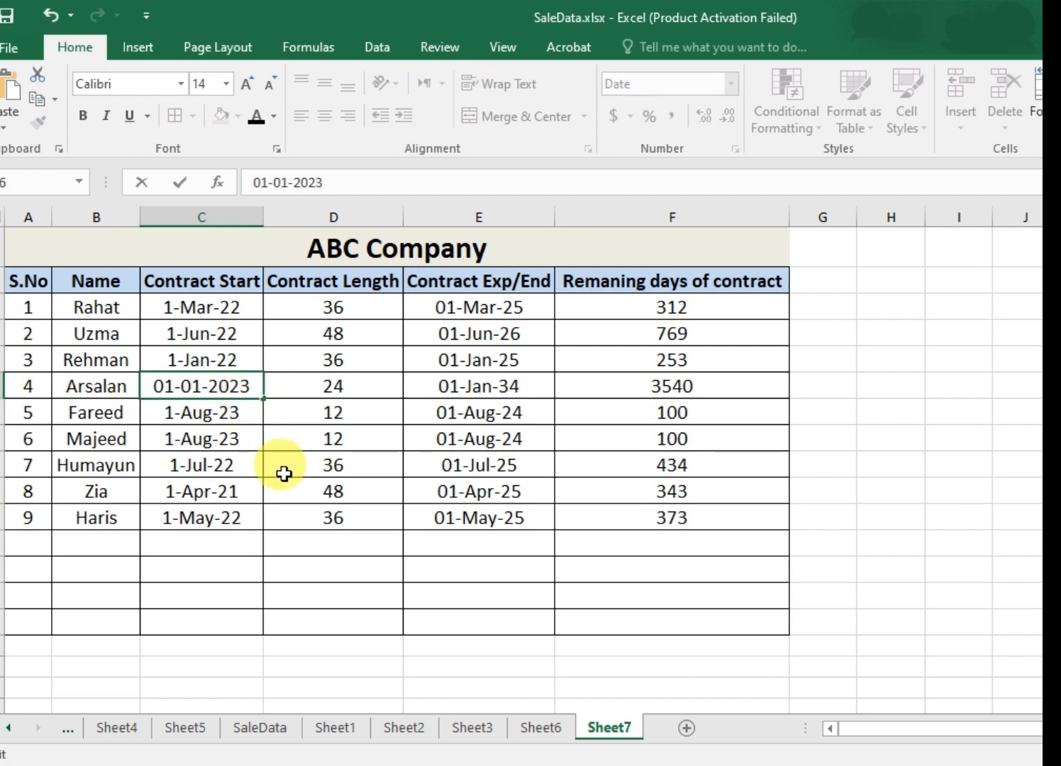
click(310, 559)
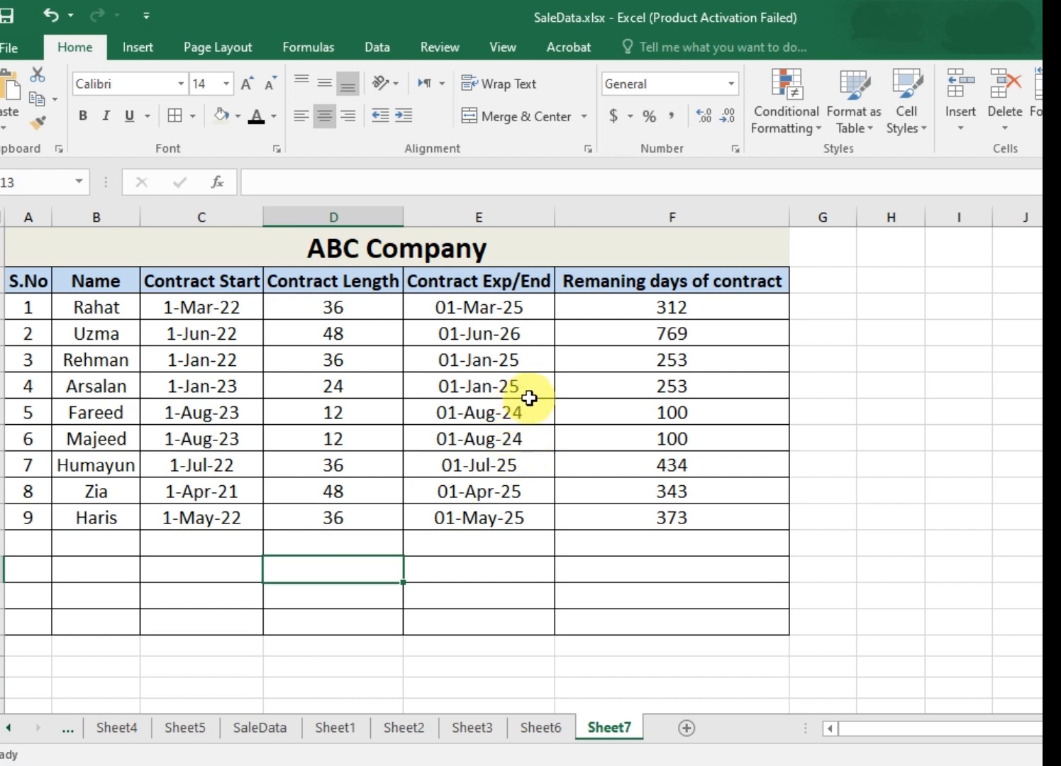
click(523, 388)
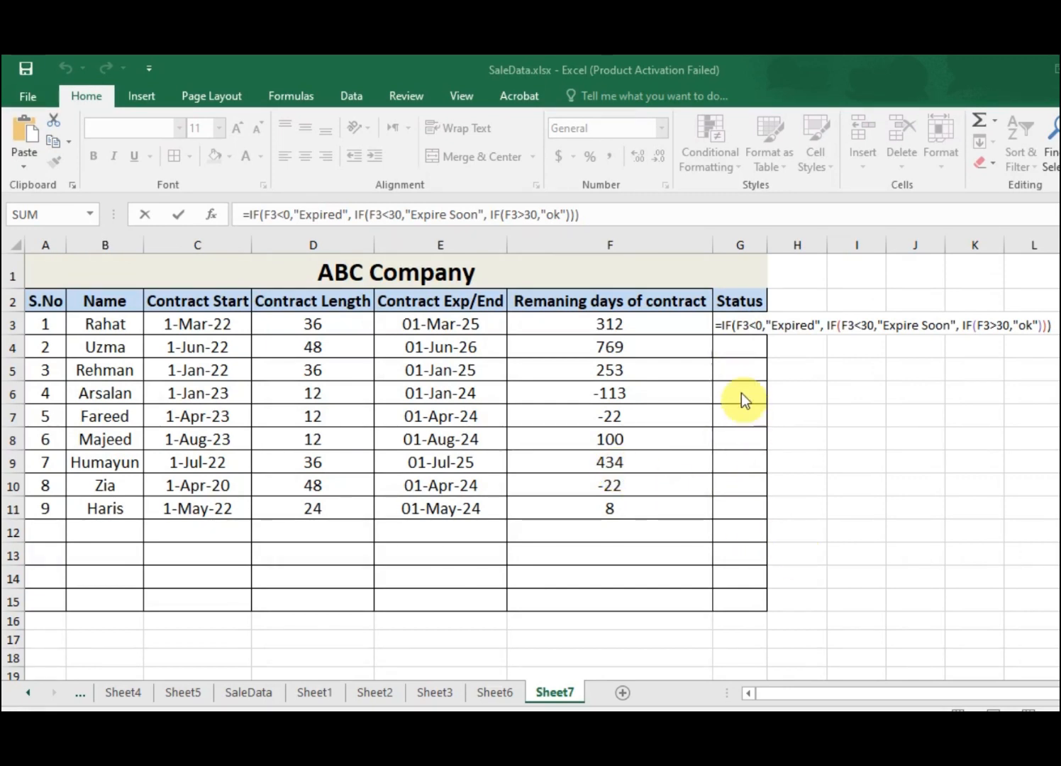
Step: Examine each logical test and result of the nested IF status formula in cell G3
double_click(722, 327)
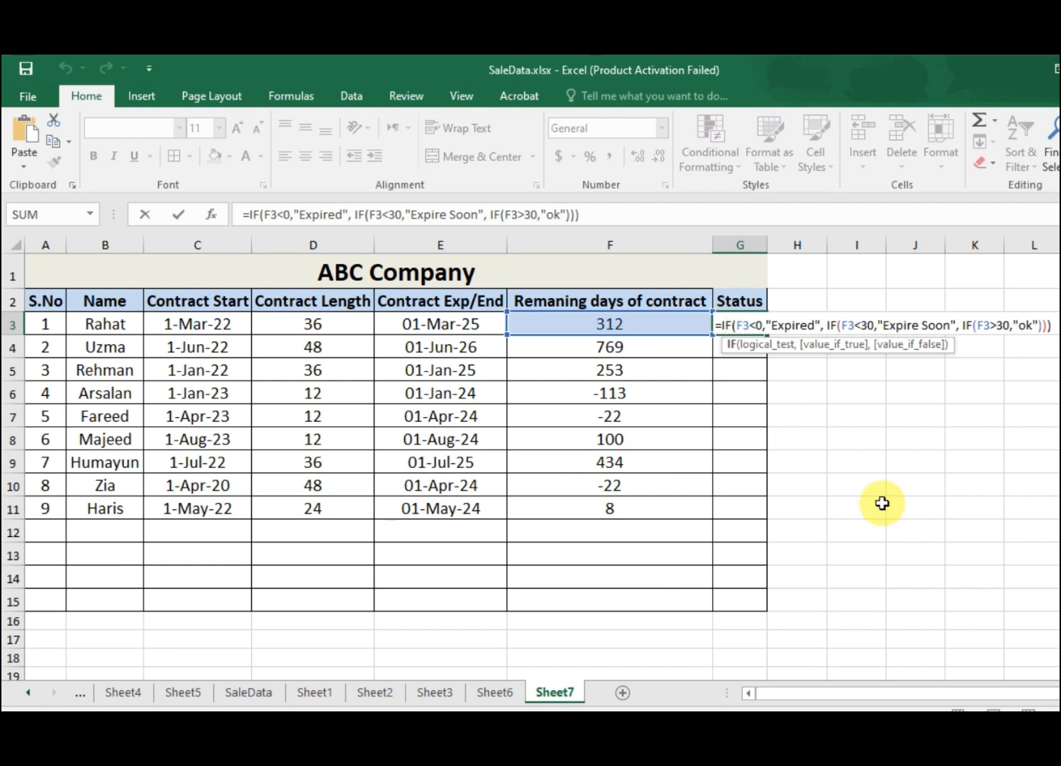
key(Right)
key(Right)
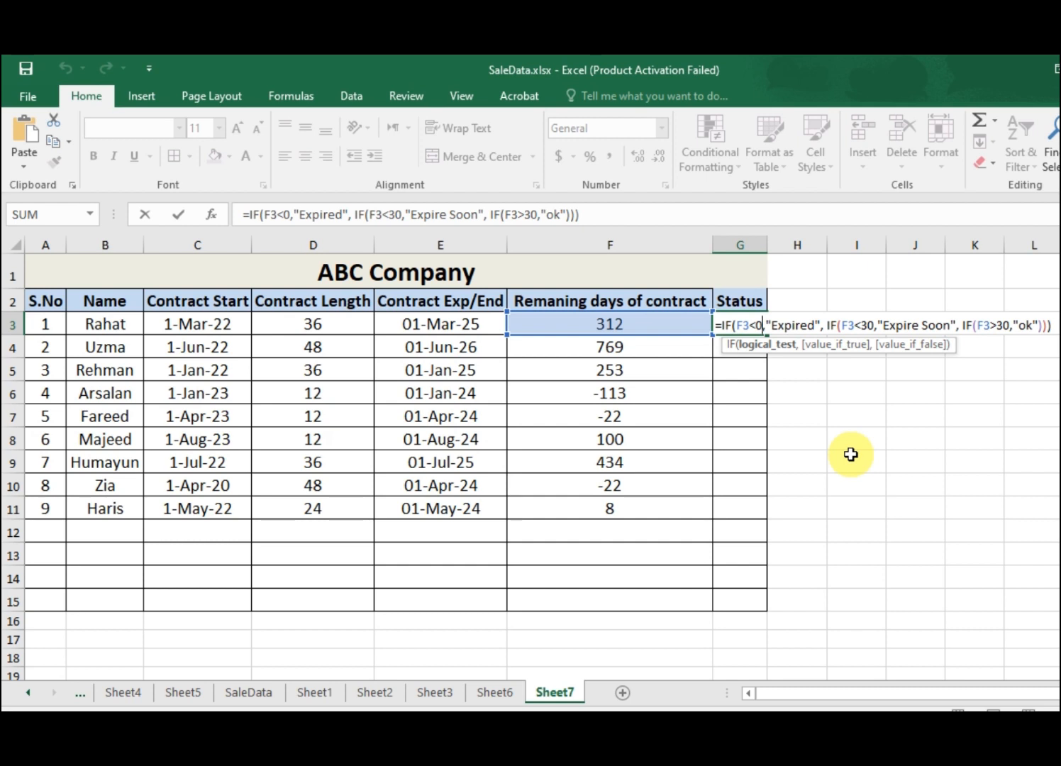
key(Right)
key(Right)
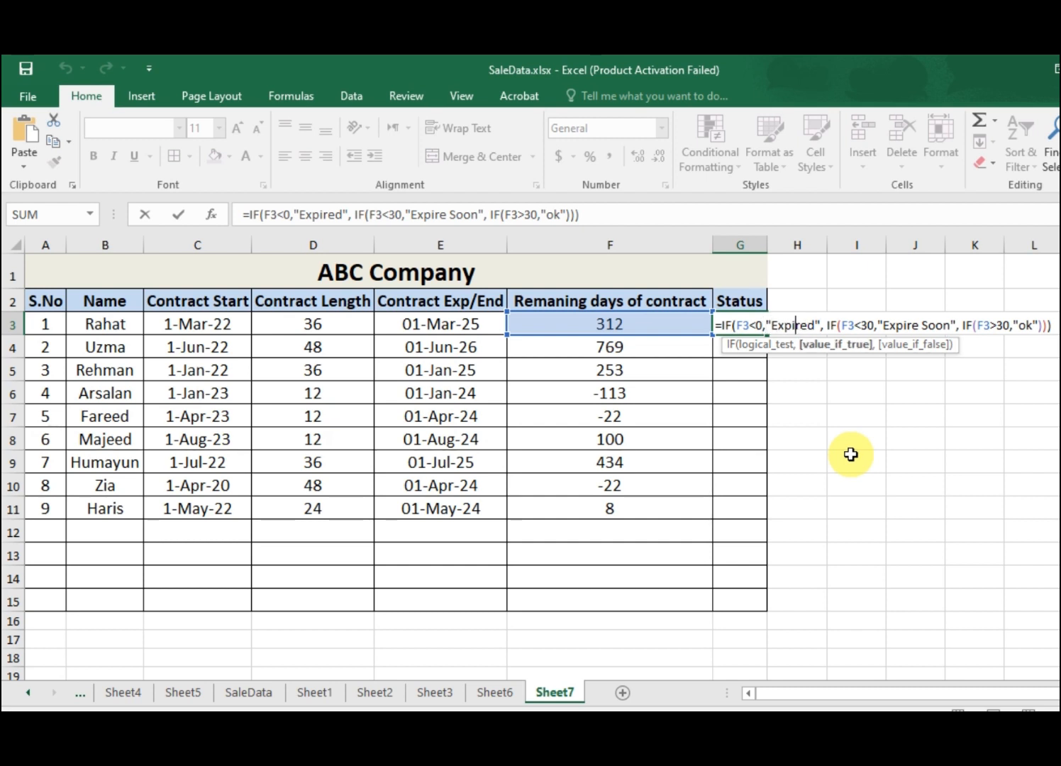
key(Left)
key(Left)
key(Right)
key(Right)
key(Right)
key(Right)
key(Right)
key(Right)
key(Right)
key(Right)
key(Right)
key(Right)
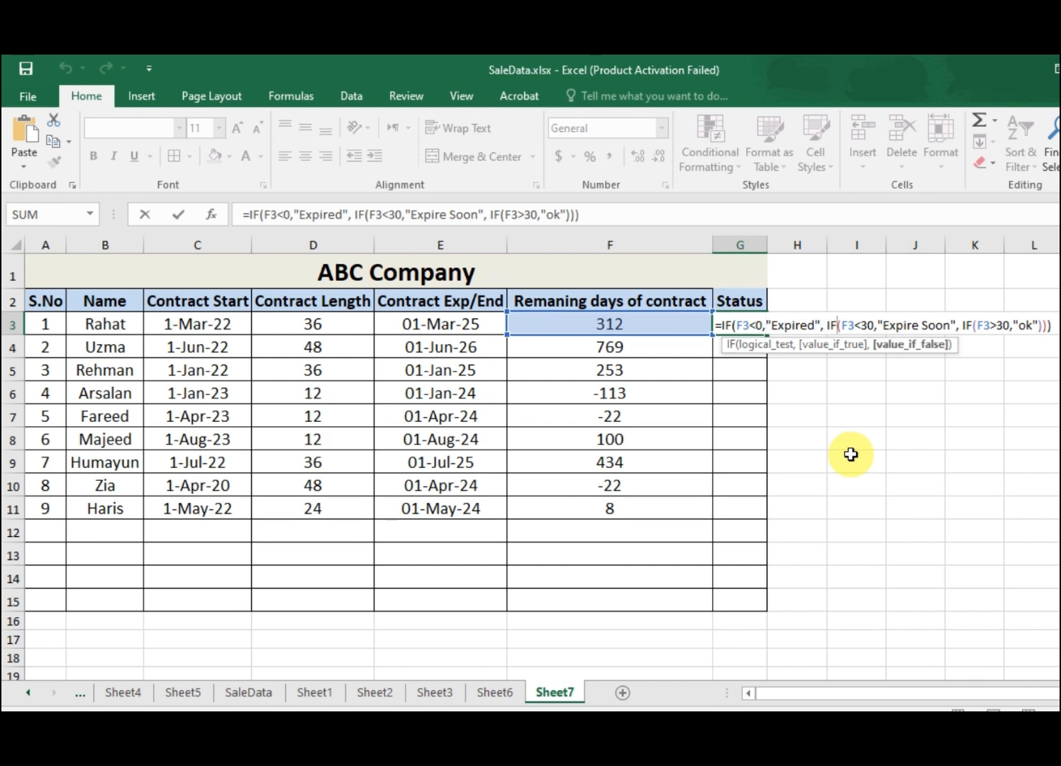
key(Right)
key(Right)
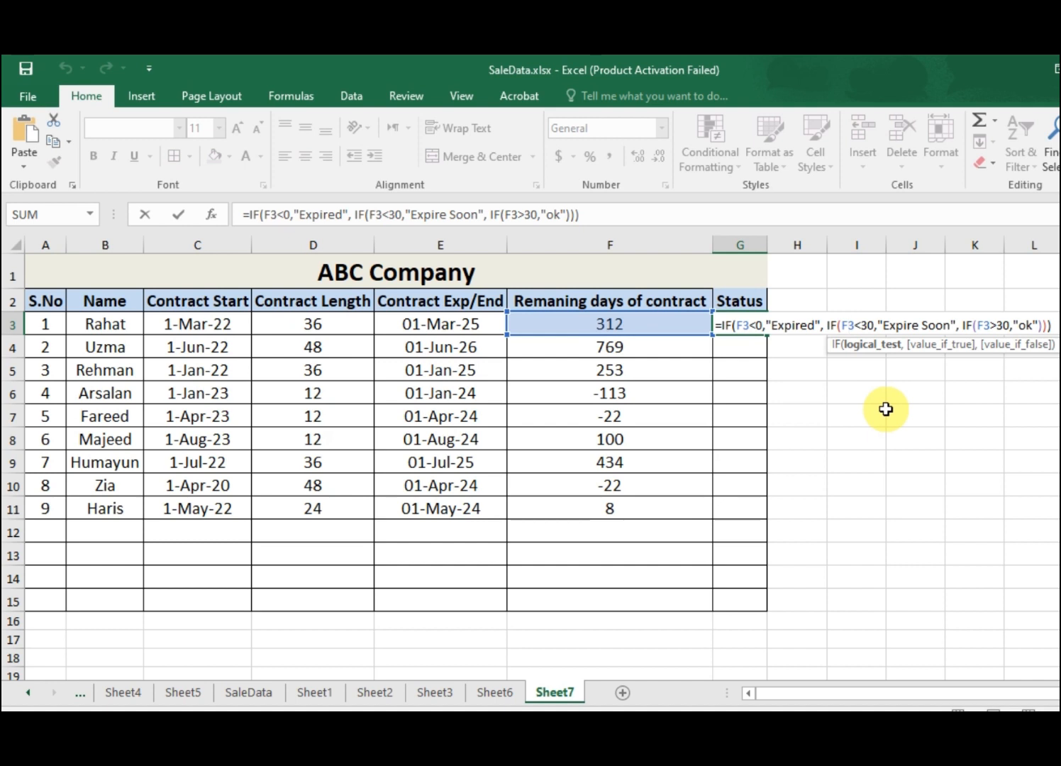
key(Right)
key(Right)
key(Right)
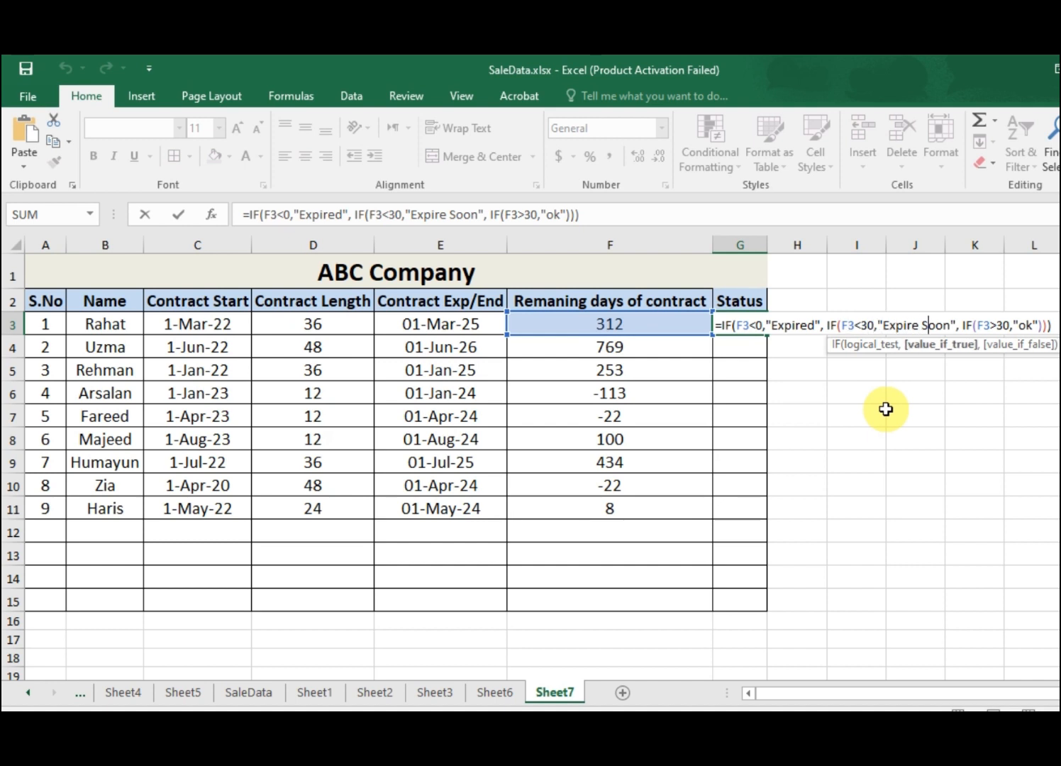
click(955, 326)
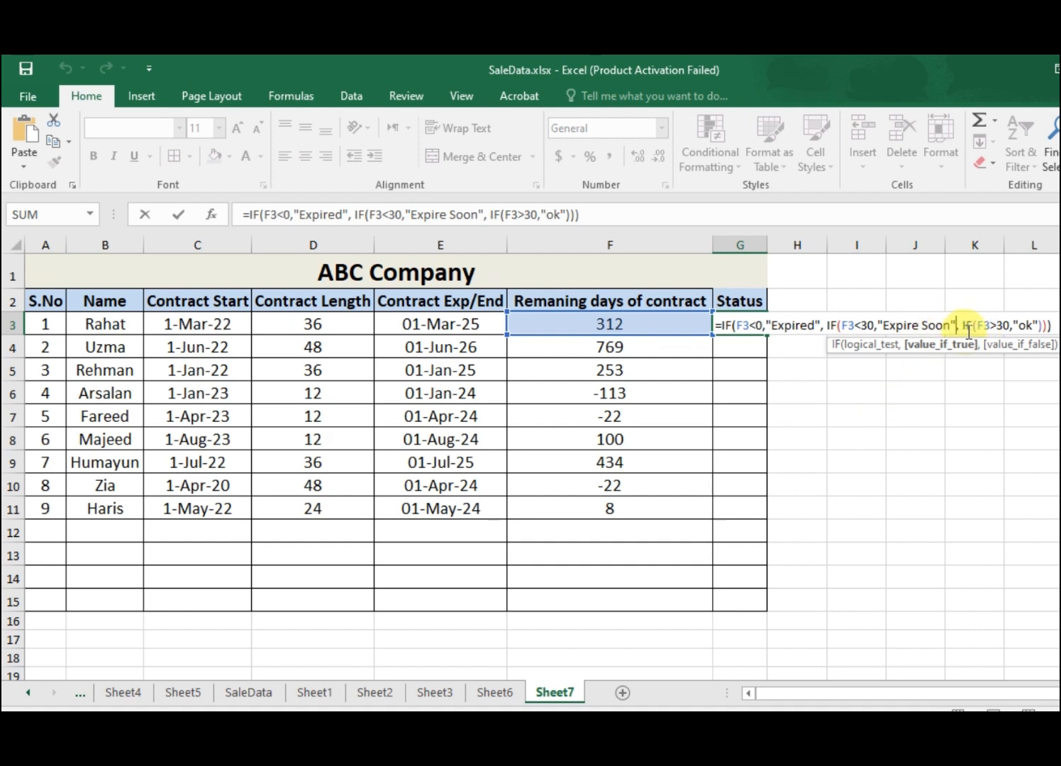
key(Right)
key(Right)
key(Right)
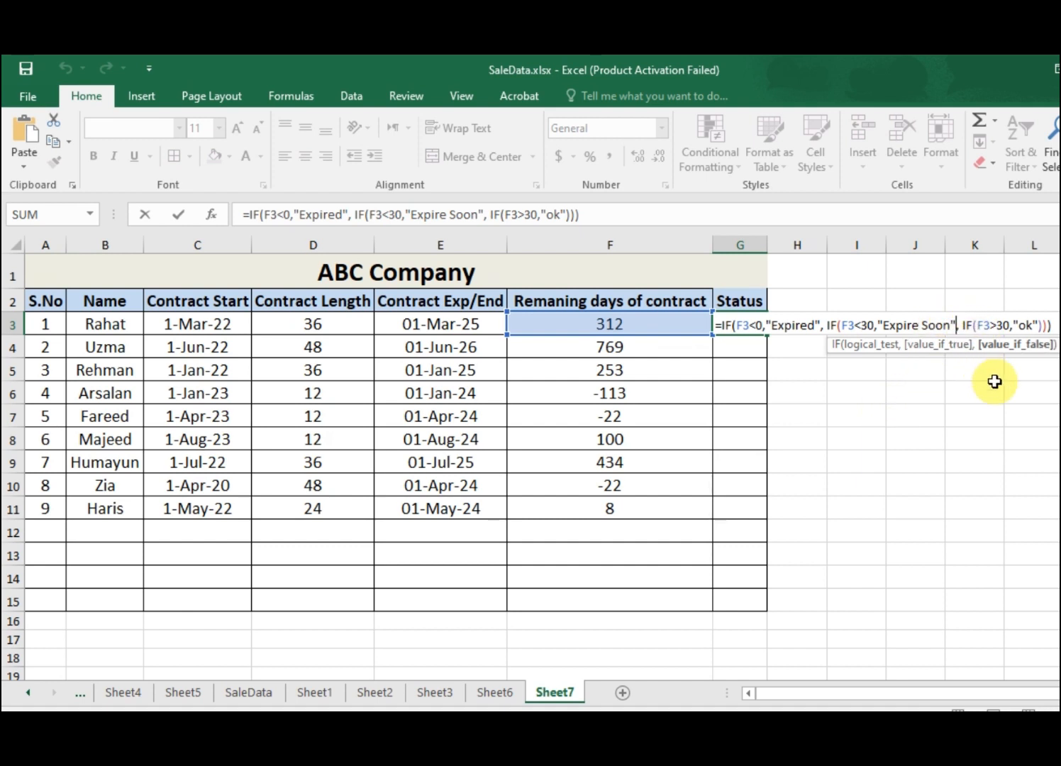
key(Right)
key(Right)
key(Right)
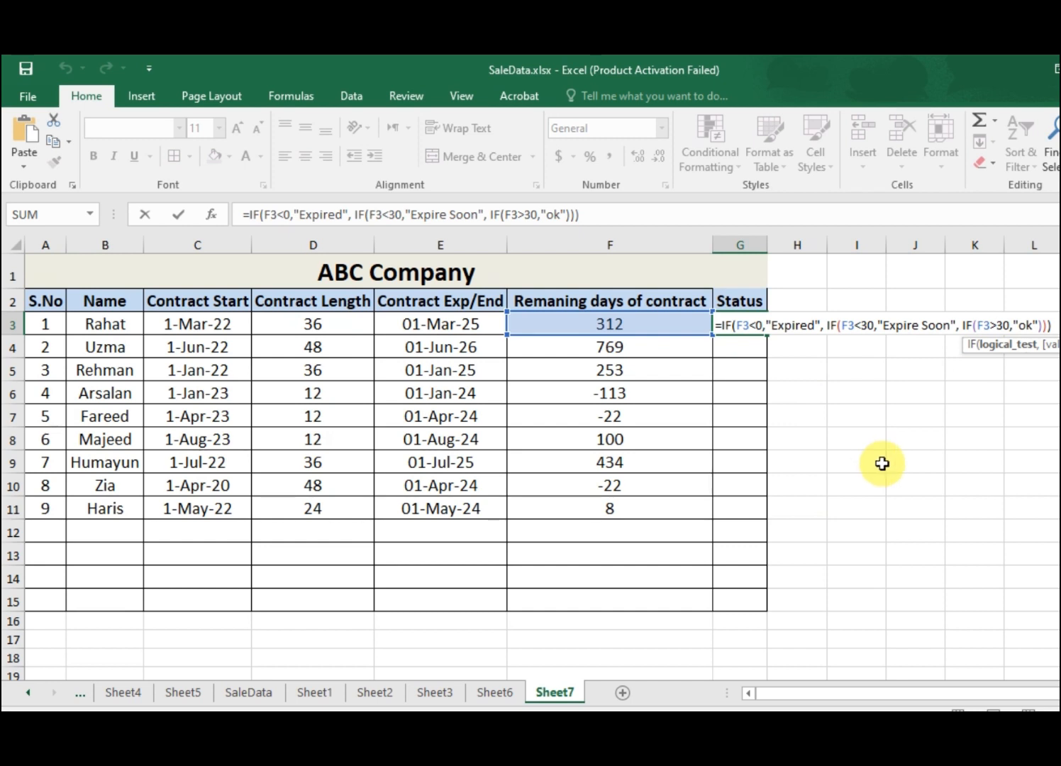
Step: Commit the nested IF status formula in G3, fill it down through G11, and widen column G to fit its text
key(Return)
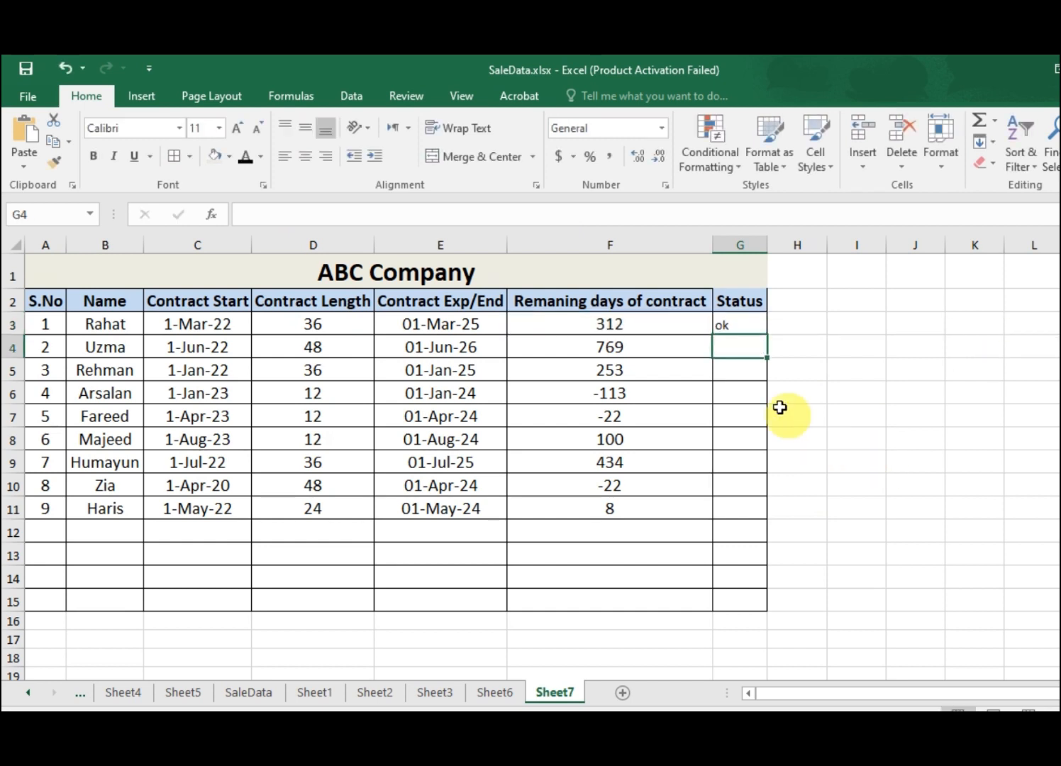
click(751, 327)
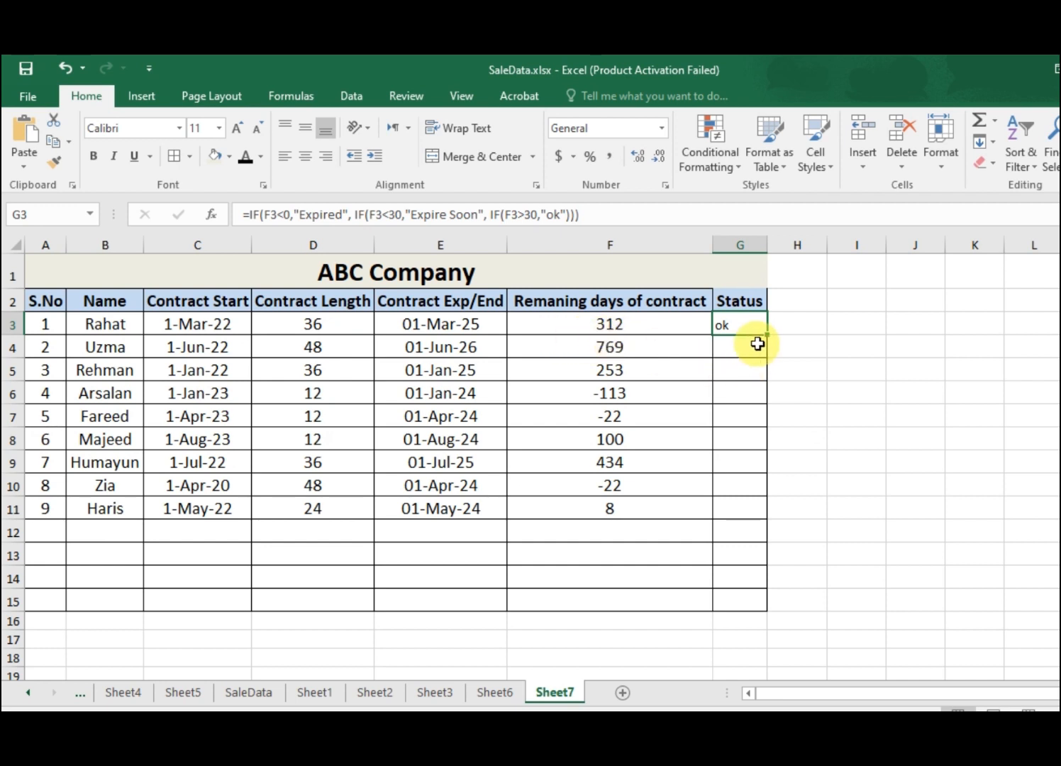
drag(768, 344, 761, 512)
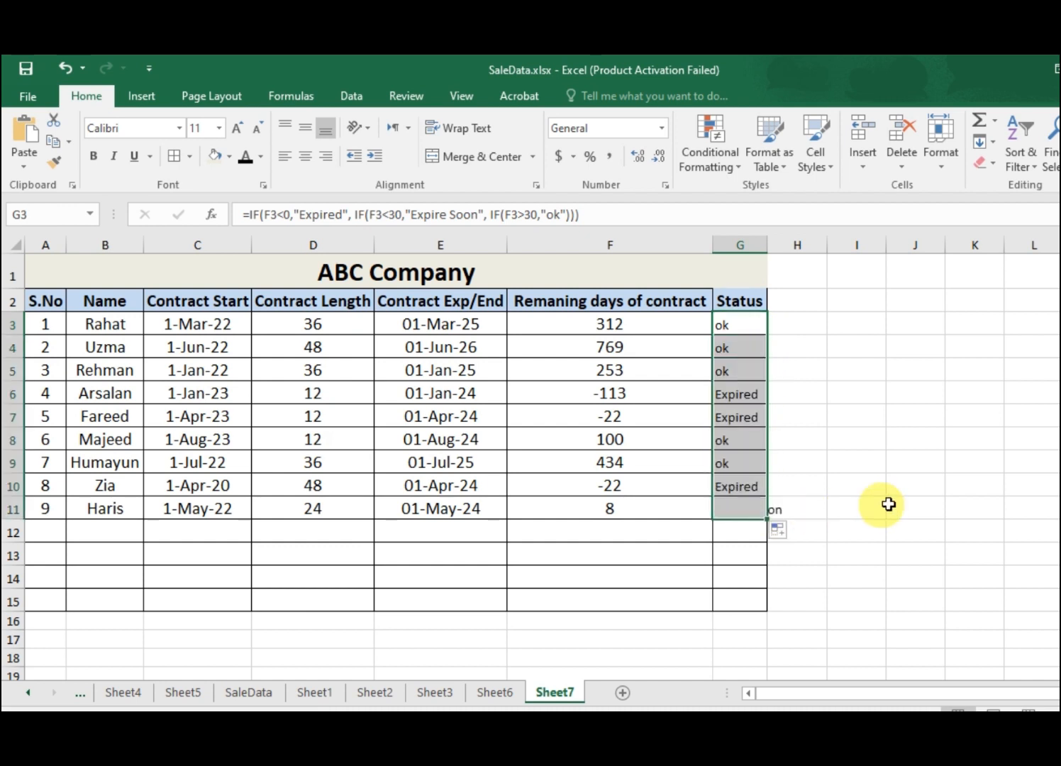
click(895, 505)
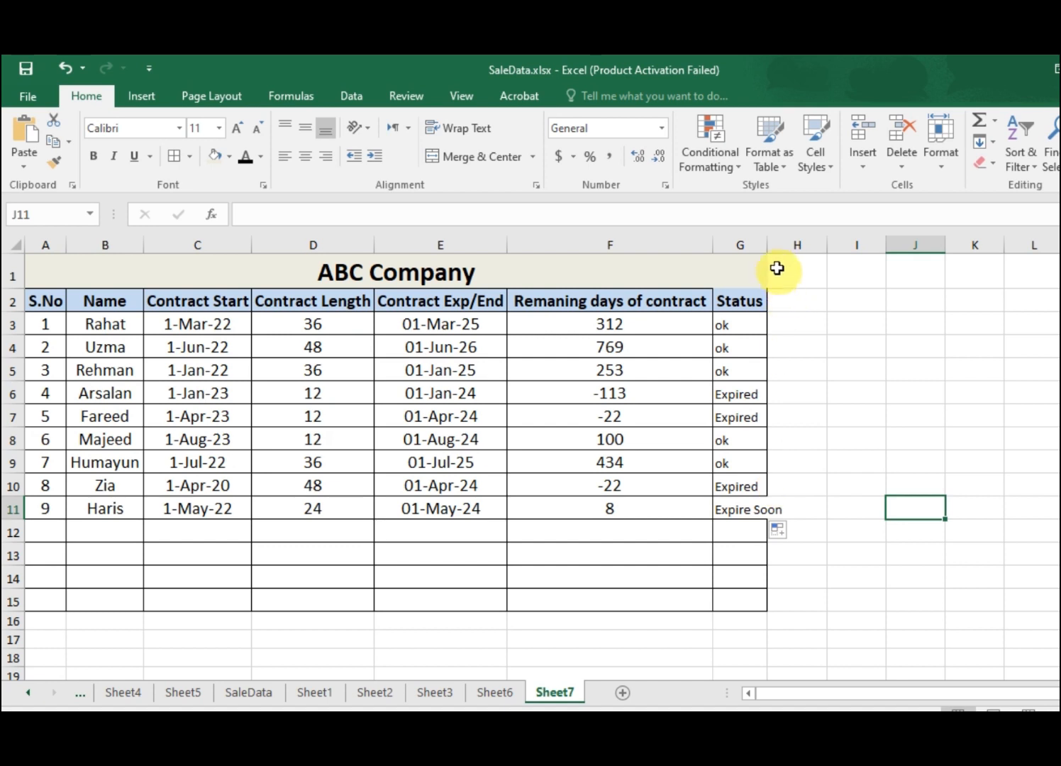
drag(766, 246, 779, 248)
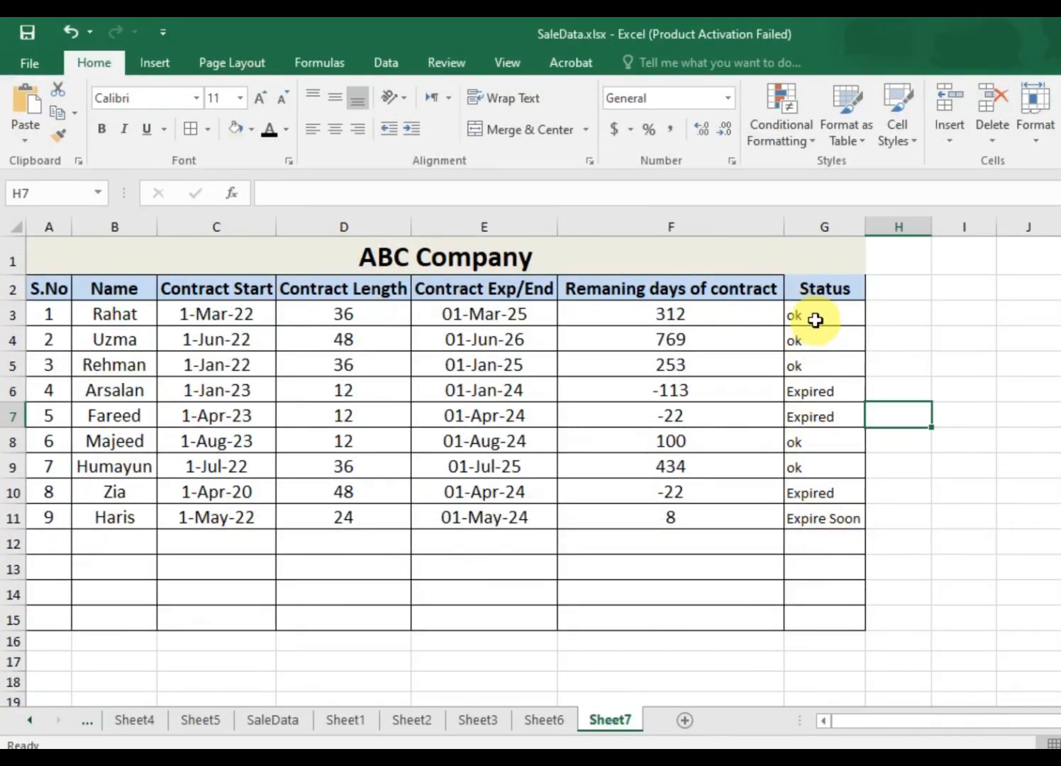
Step: Add an Equal To highlight rule to G3:G11 that formats "ok" with Green Fill with Dark Green Text
drag(815, 320, 820, 518)
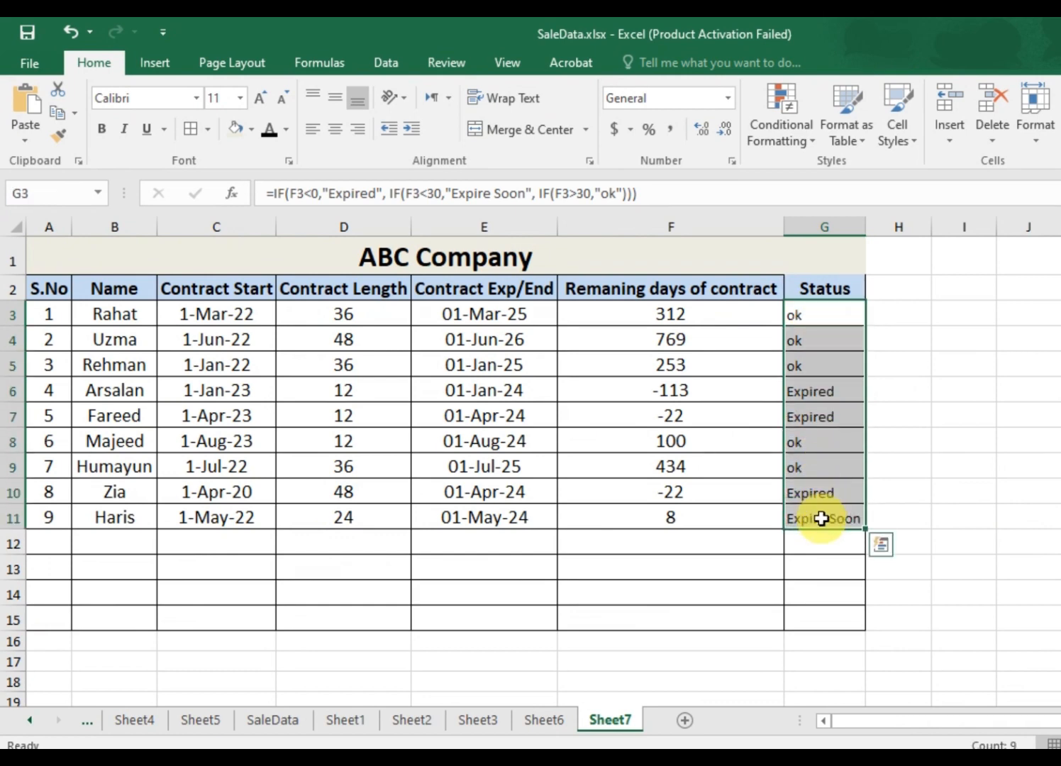
click(784, 137)
mouse_move(813, 174)
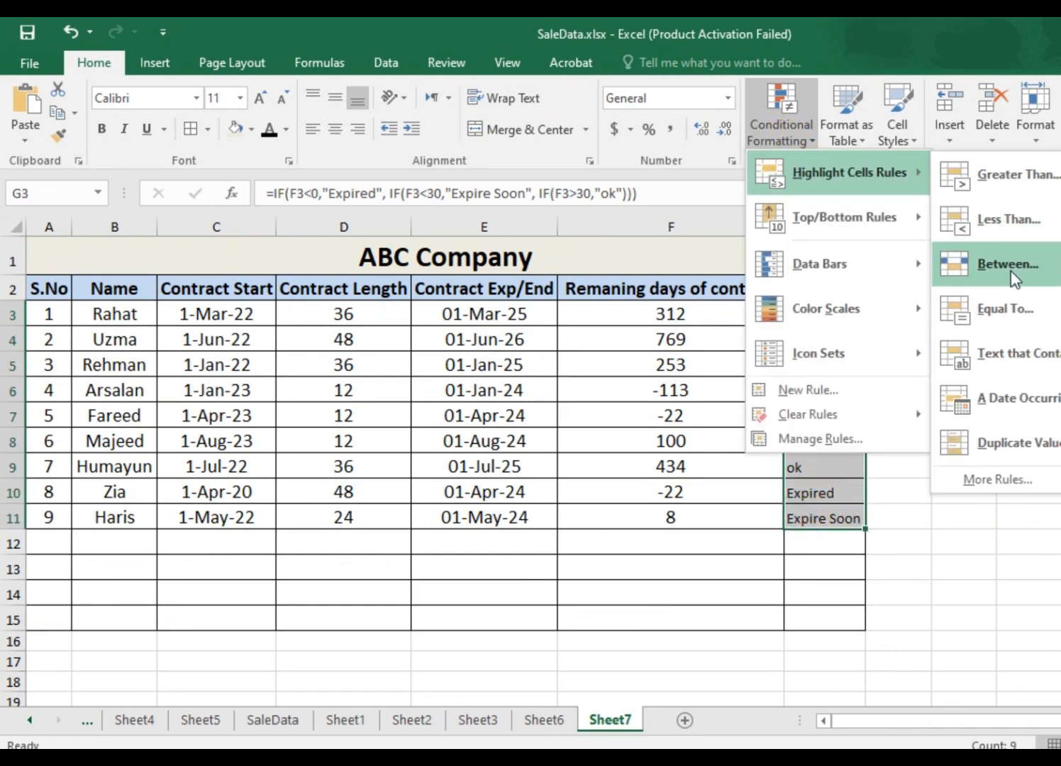
click(1023, 305)
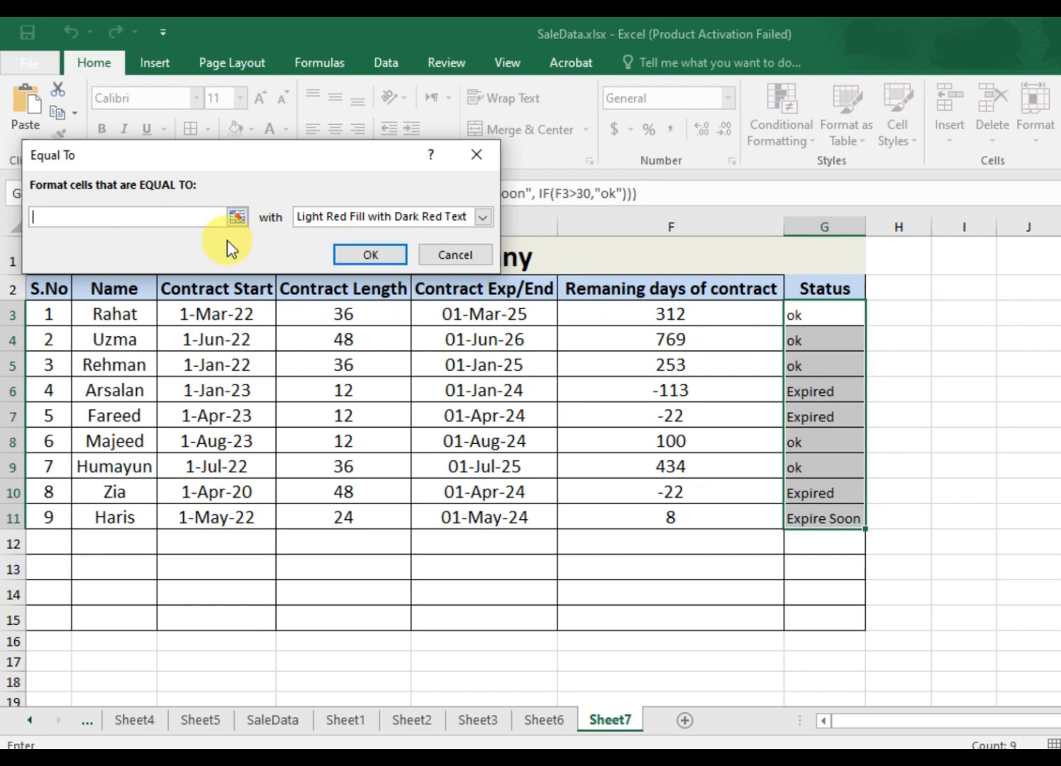
text(ok)
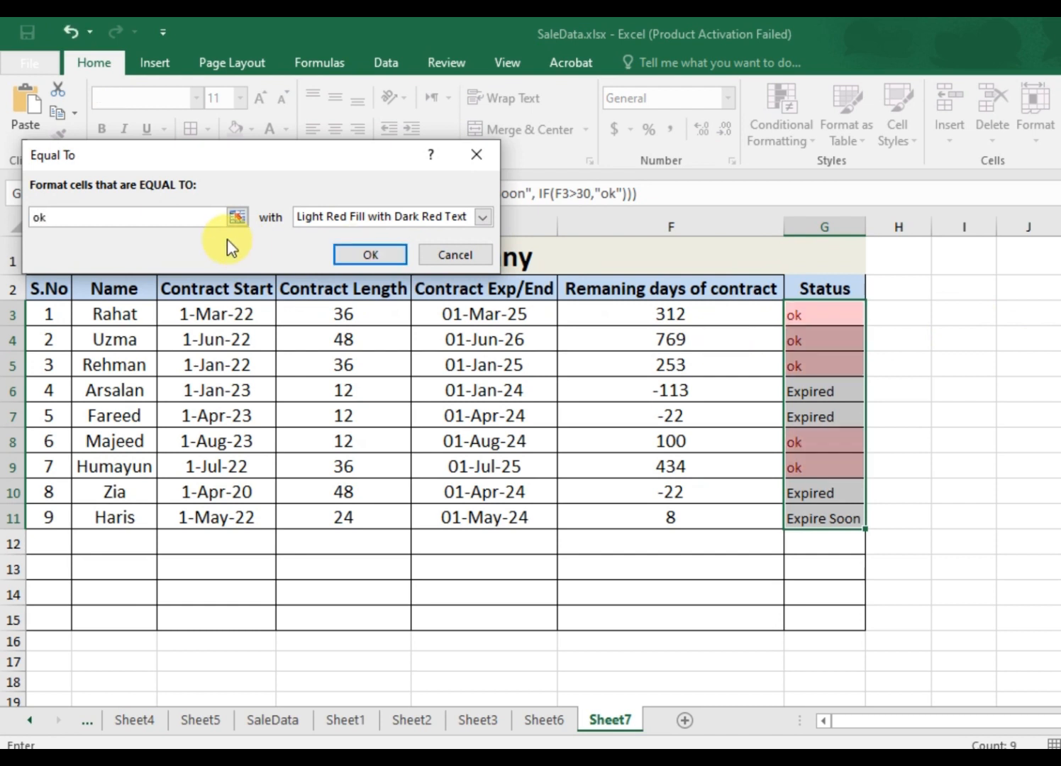
click(485, 217)
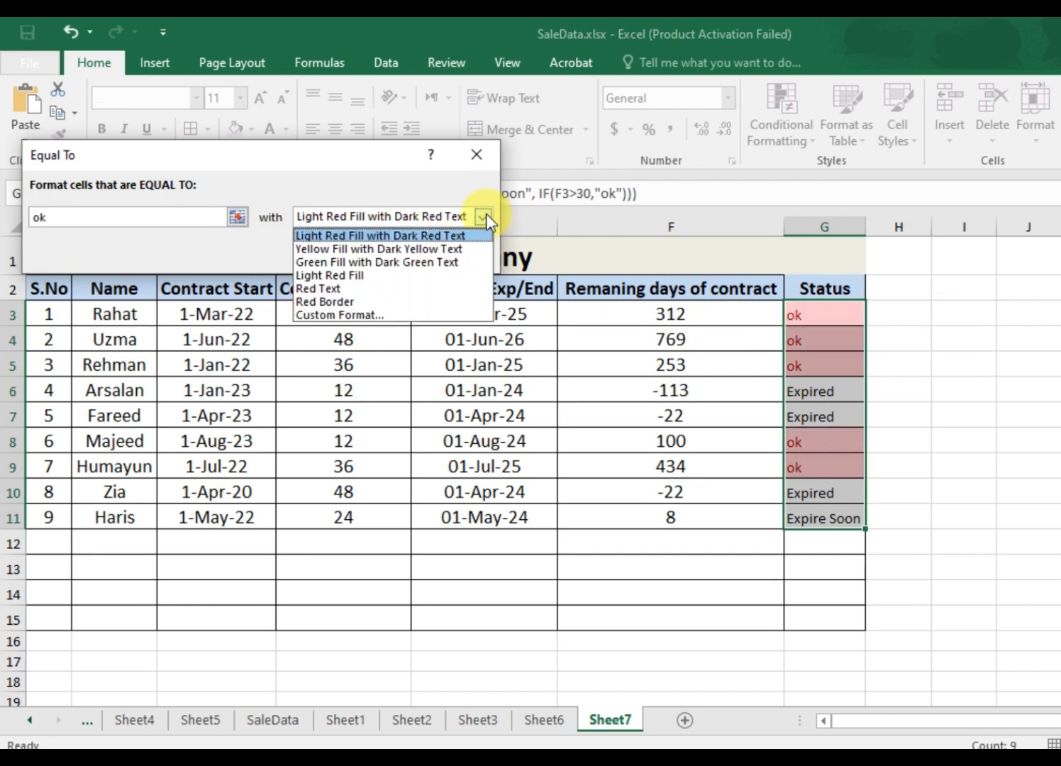
click(415, 262)
click(363, 251)
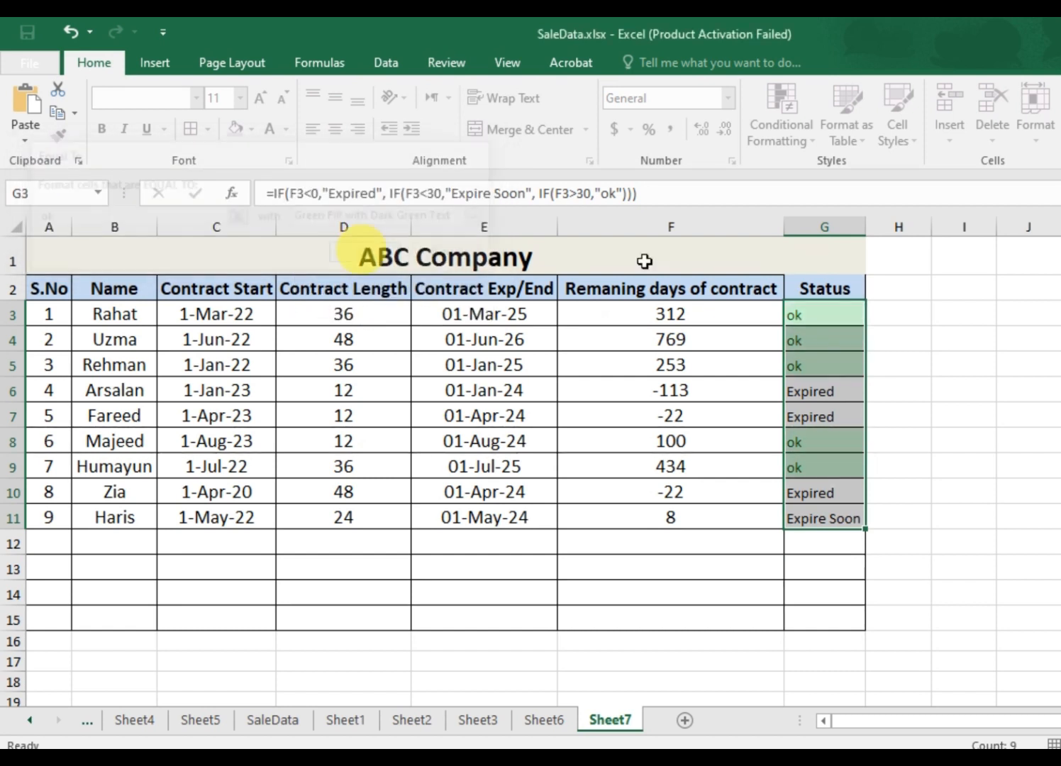
click(936, 394)
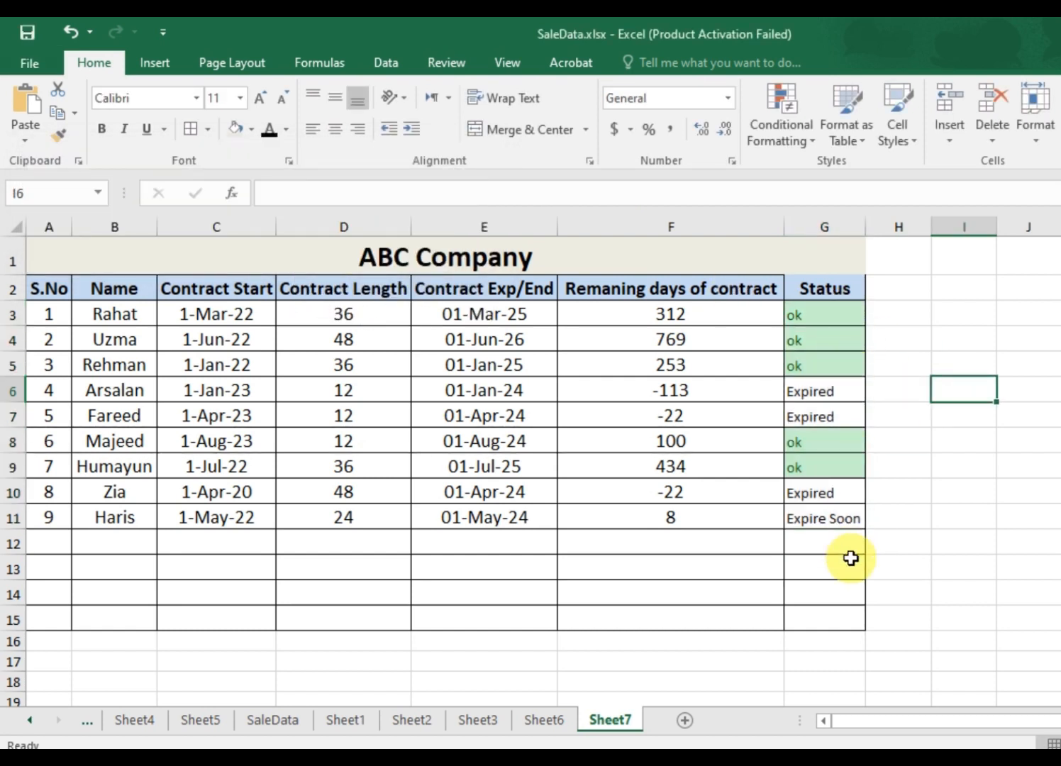
Step: Add an Equal To highlight rule to G3:G11 that formats "expired" with Light Red Fill with Dark Red Text
click(785, 307)
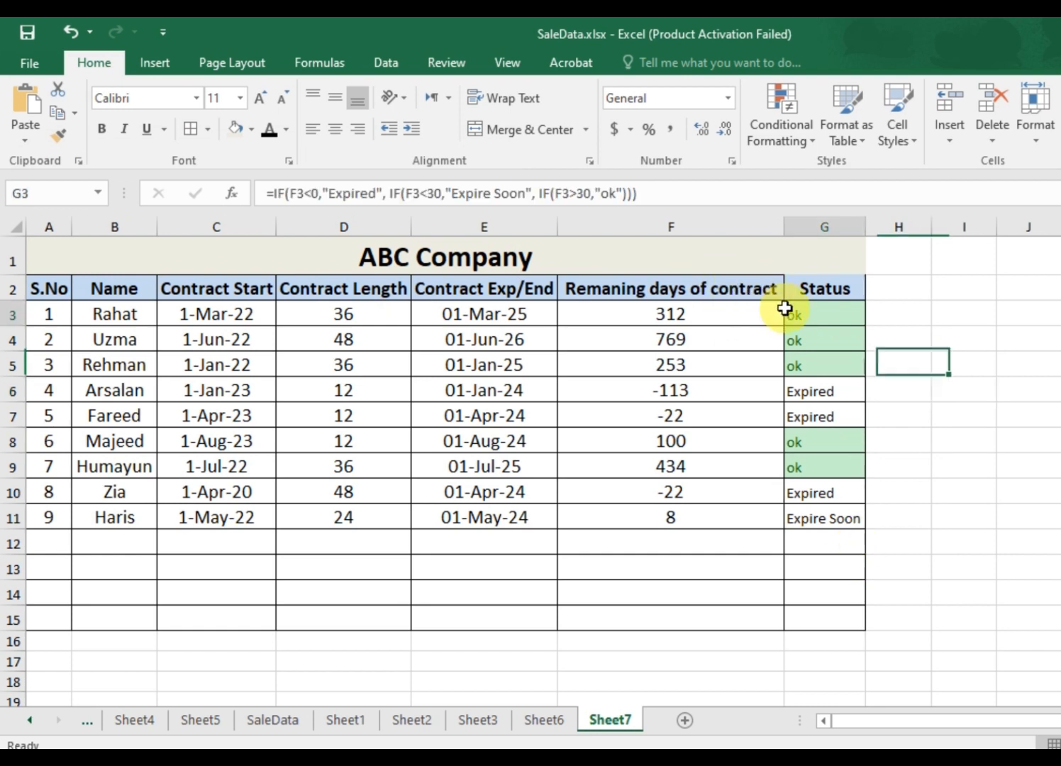
drag(785, 308, 845, 508)
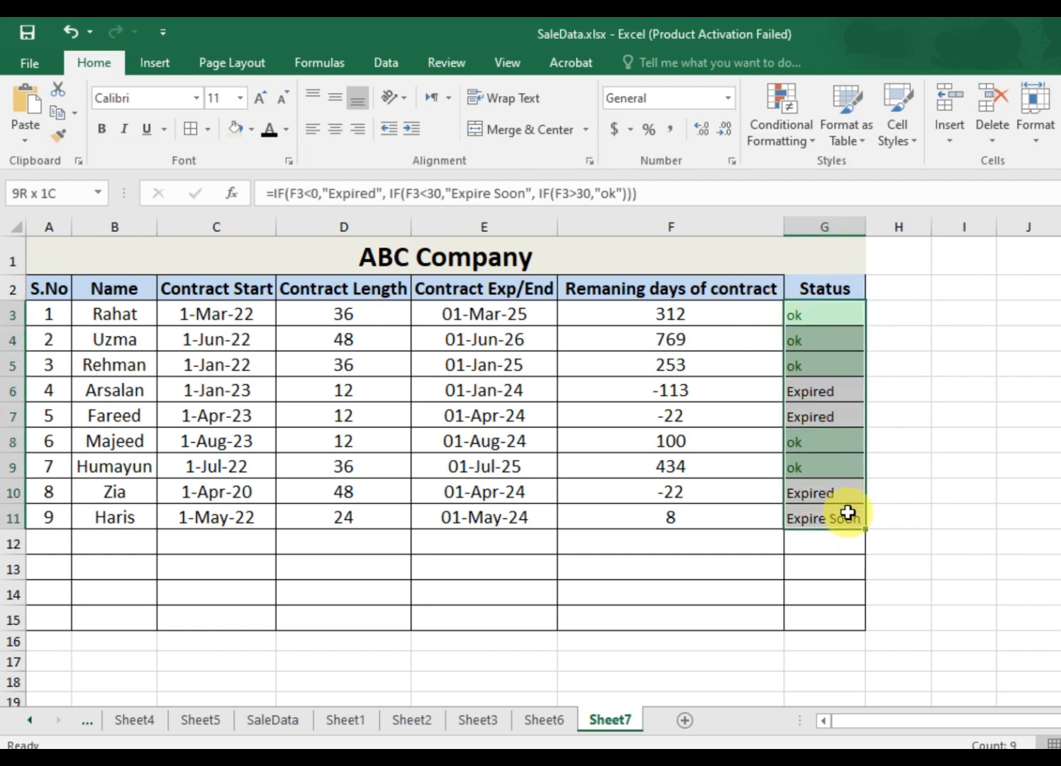
click(790, 144)
mouse_move(829, 196)
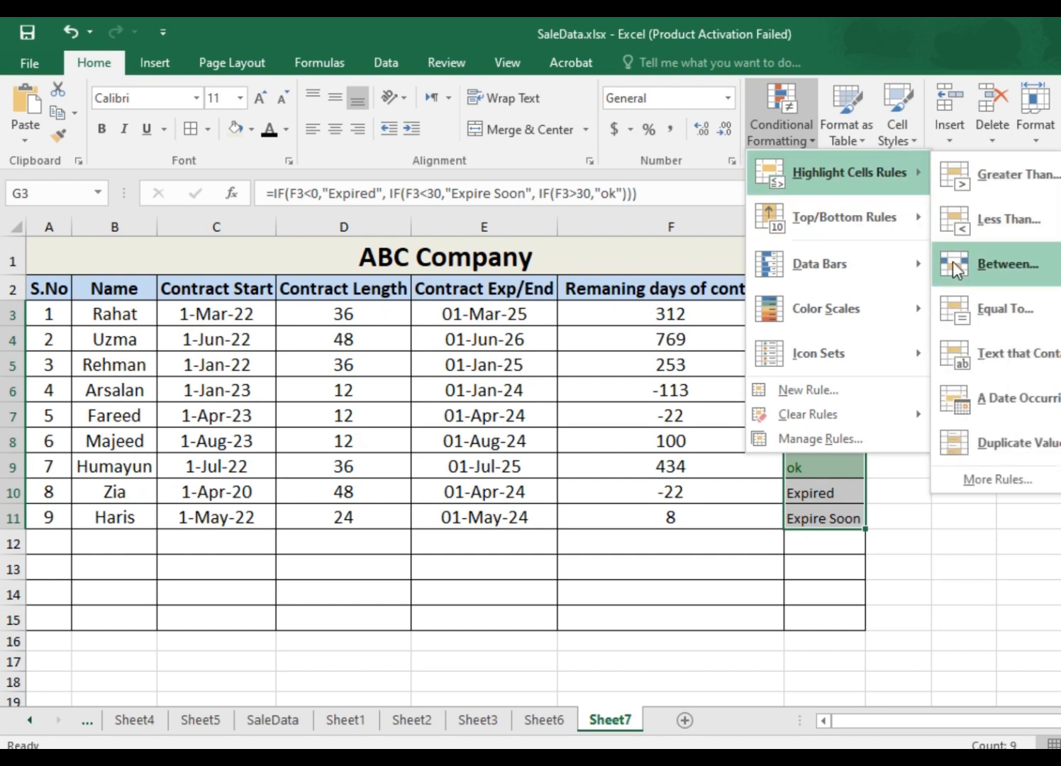
click(974, 303)
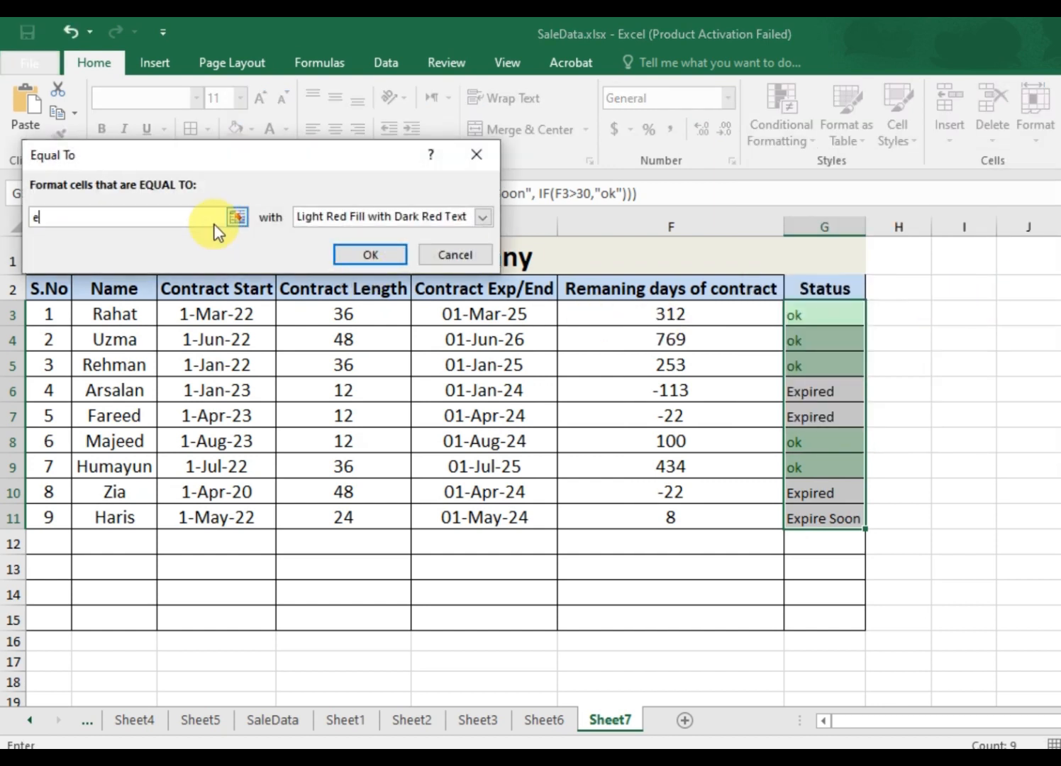
text(expired)
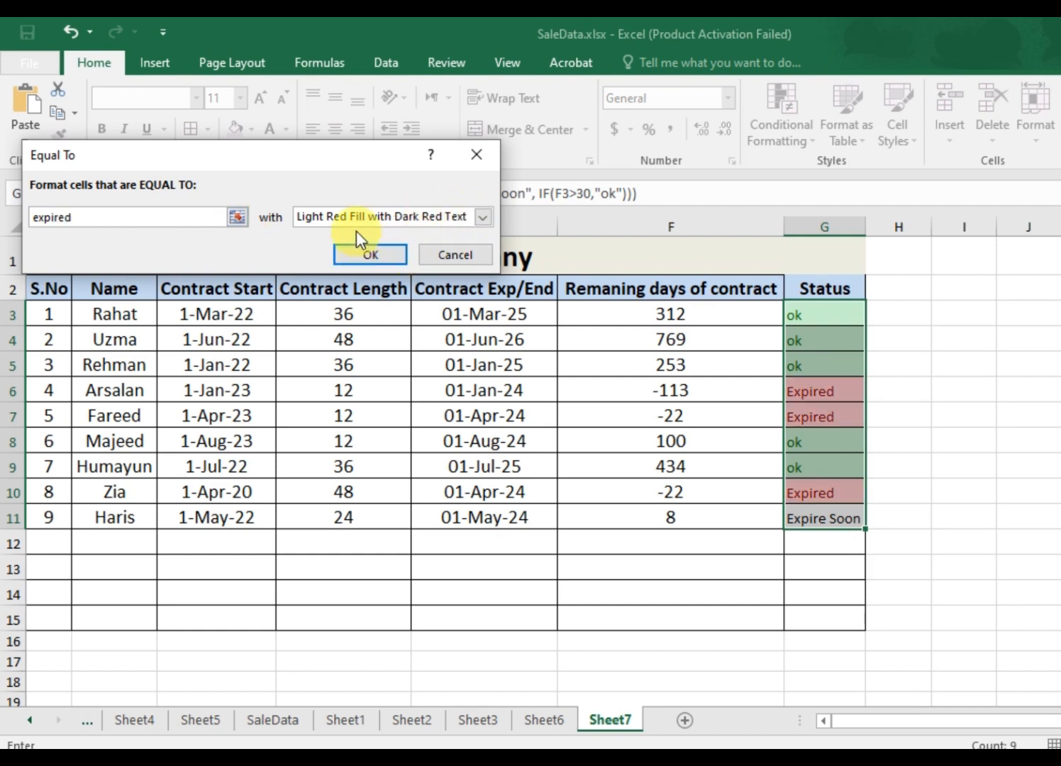
click(386, 253)
click(924, 450)
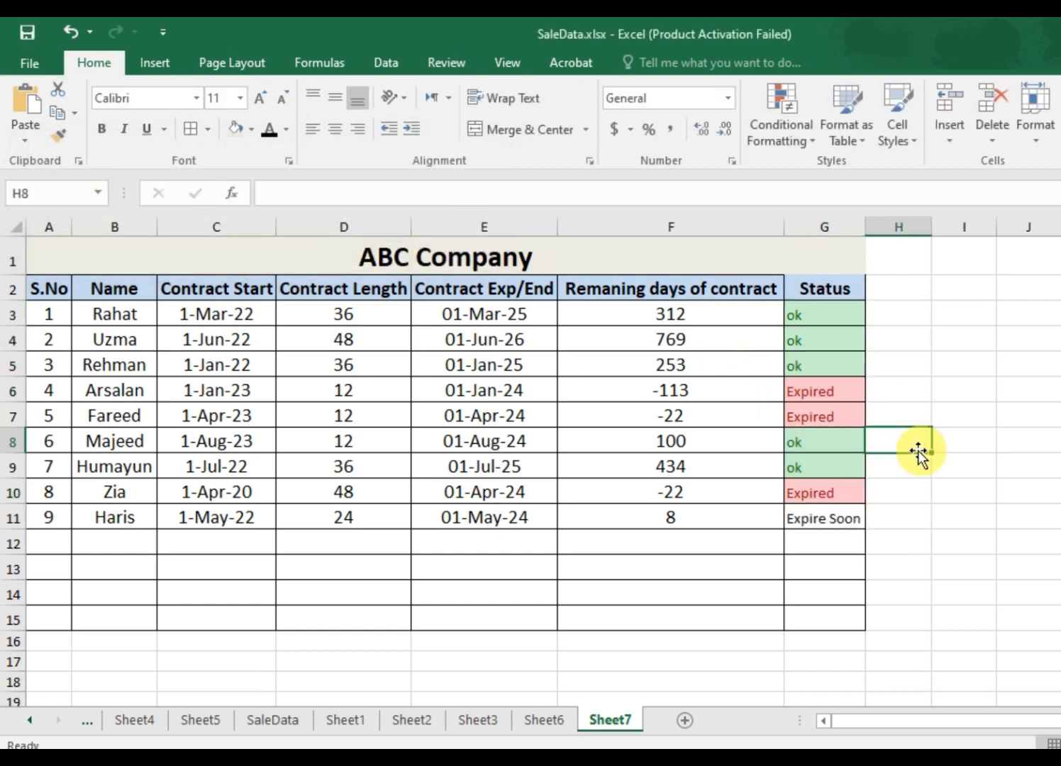
Step: Add an Equal To highlight rule to G3:G11 that formats "expire soon" with Yellow Fill with Dark Yellow Text
drag(815, 316, 823, 519)
click(785, 129)
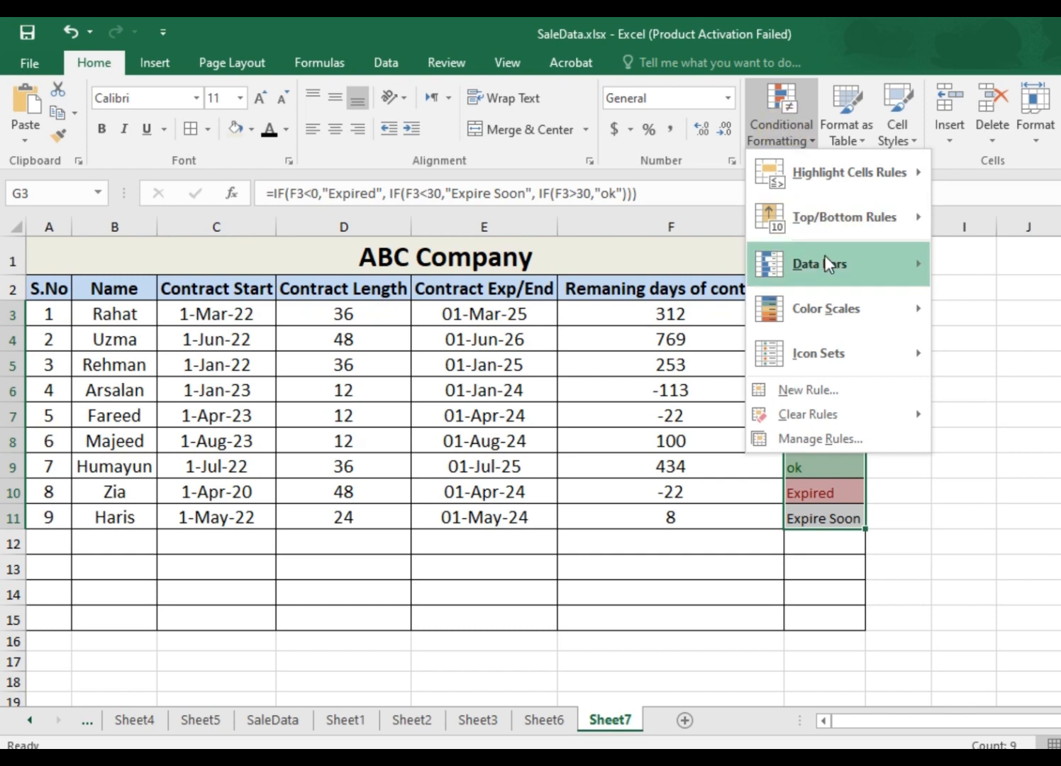
mouse_move(825, 213)
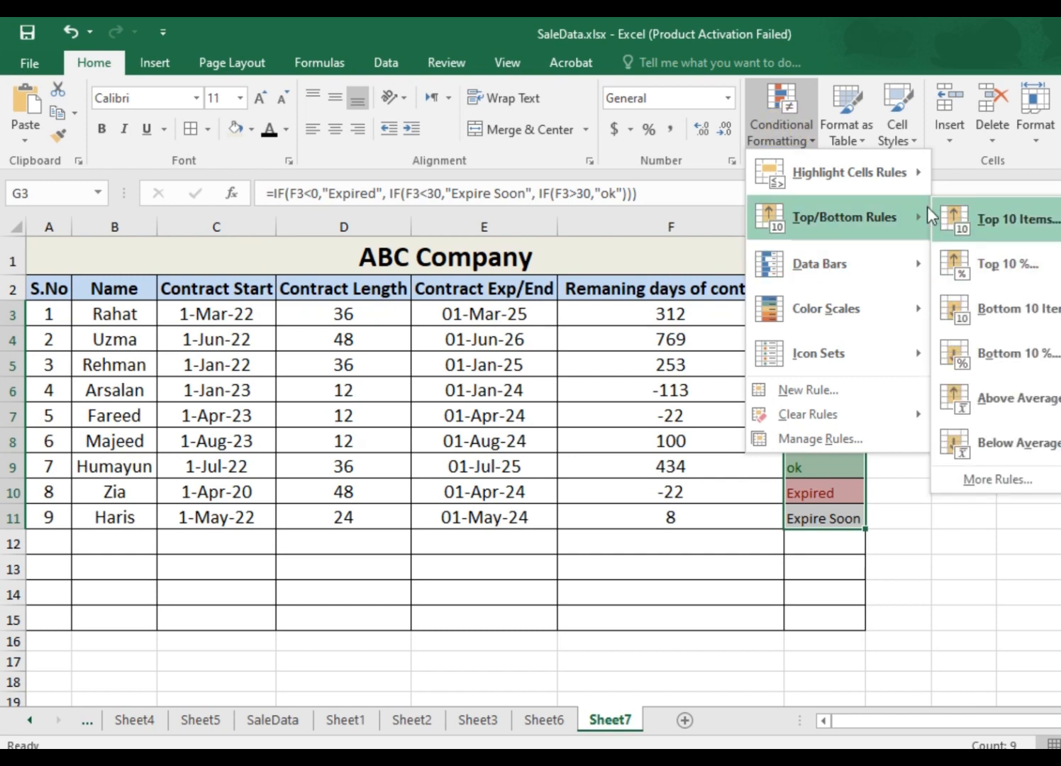
mouse_move(887, 169)
click(987, 316)
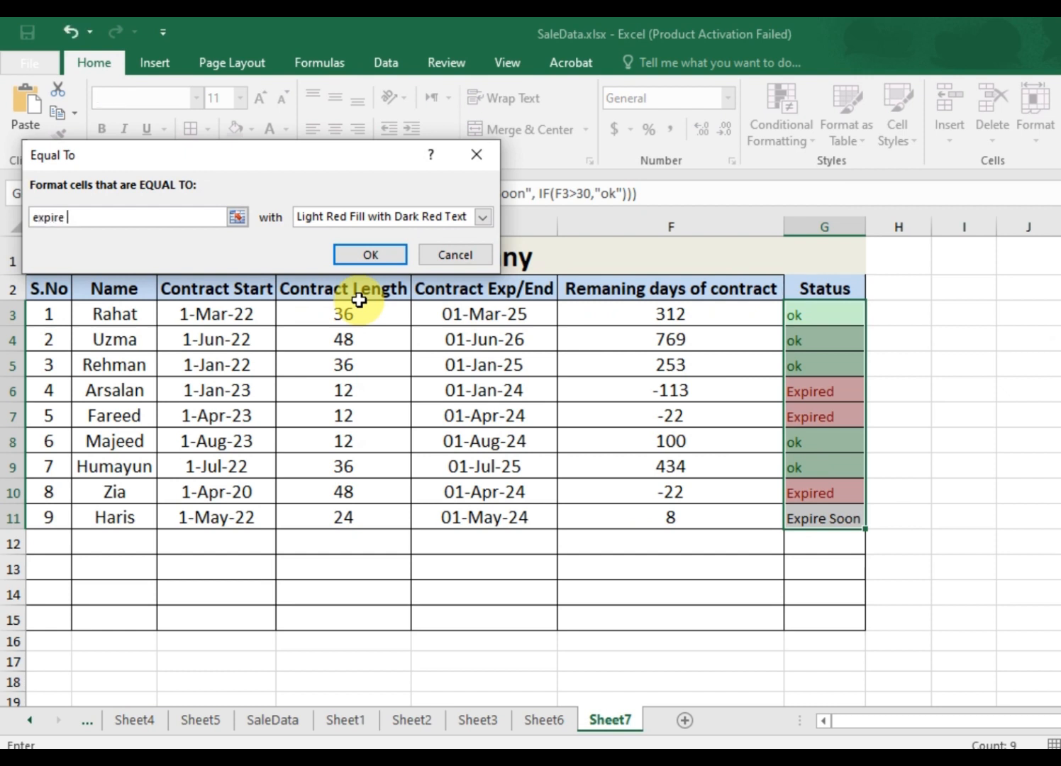
text(expire soon)
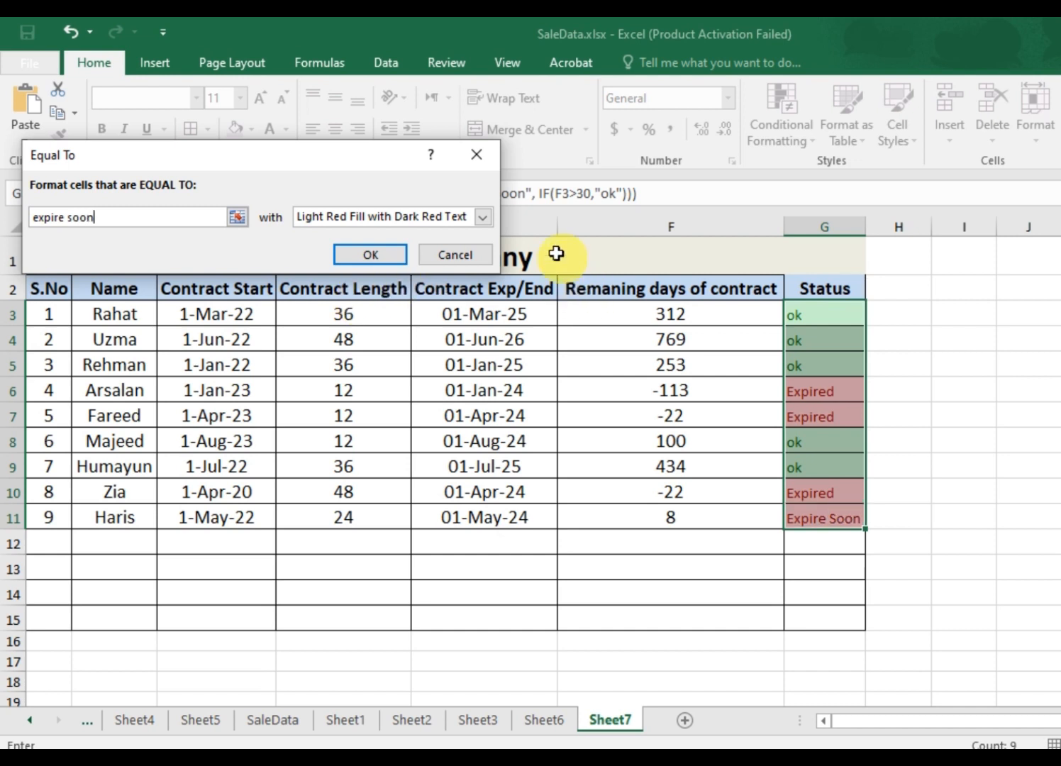
click(483, 219)
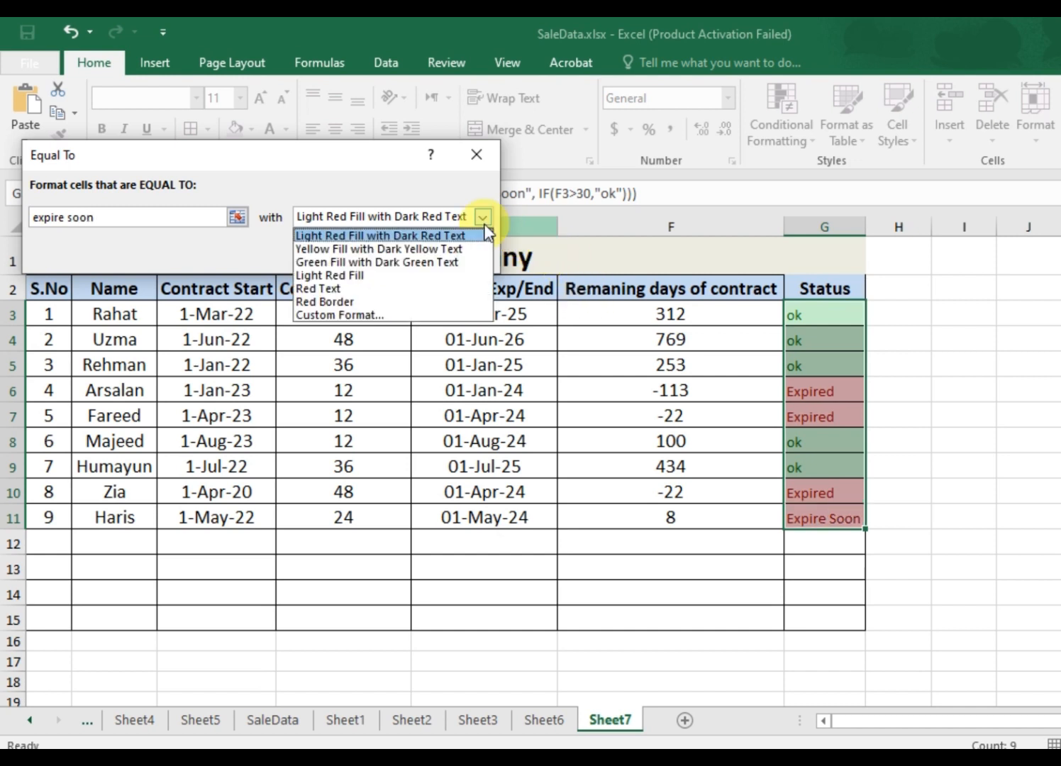
click(453, 249)
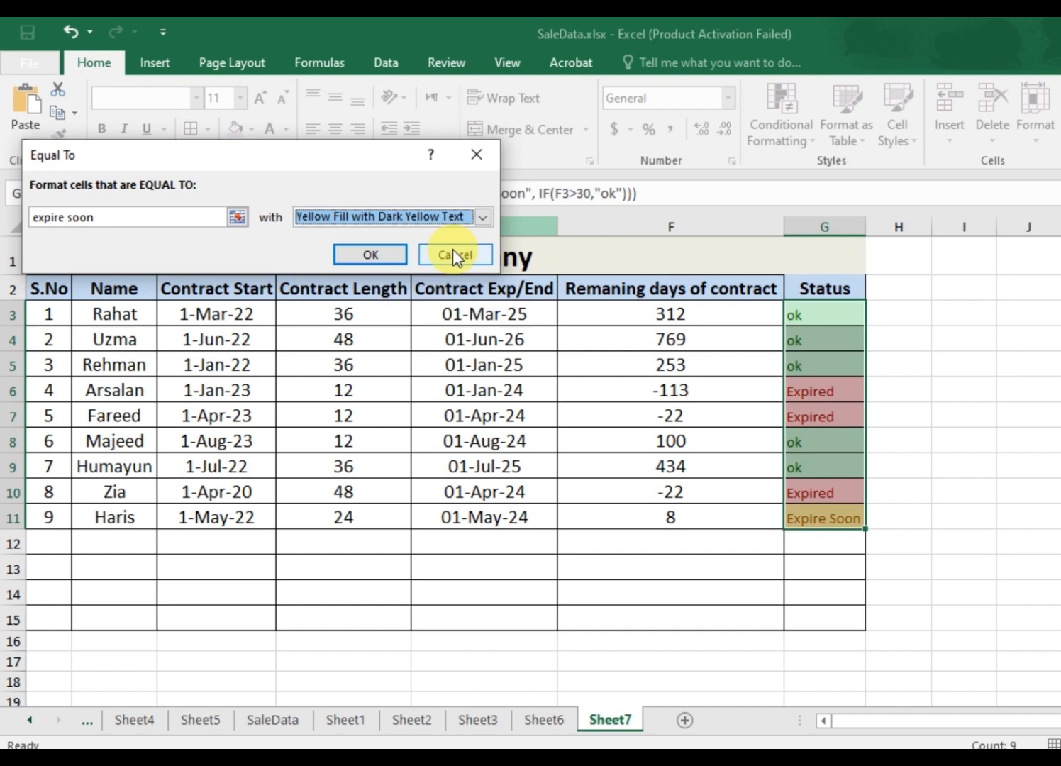
click(385, 259)
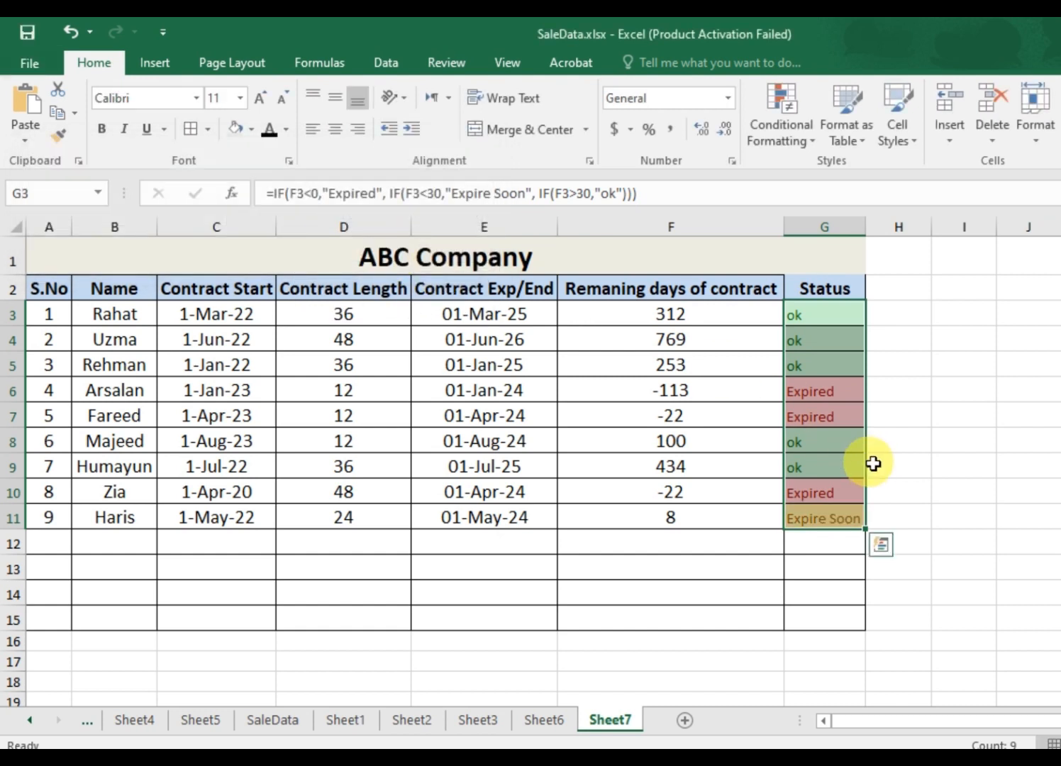
click(935, 474)
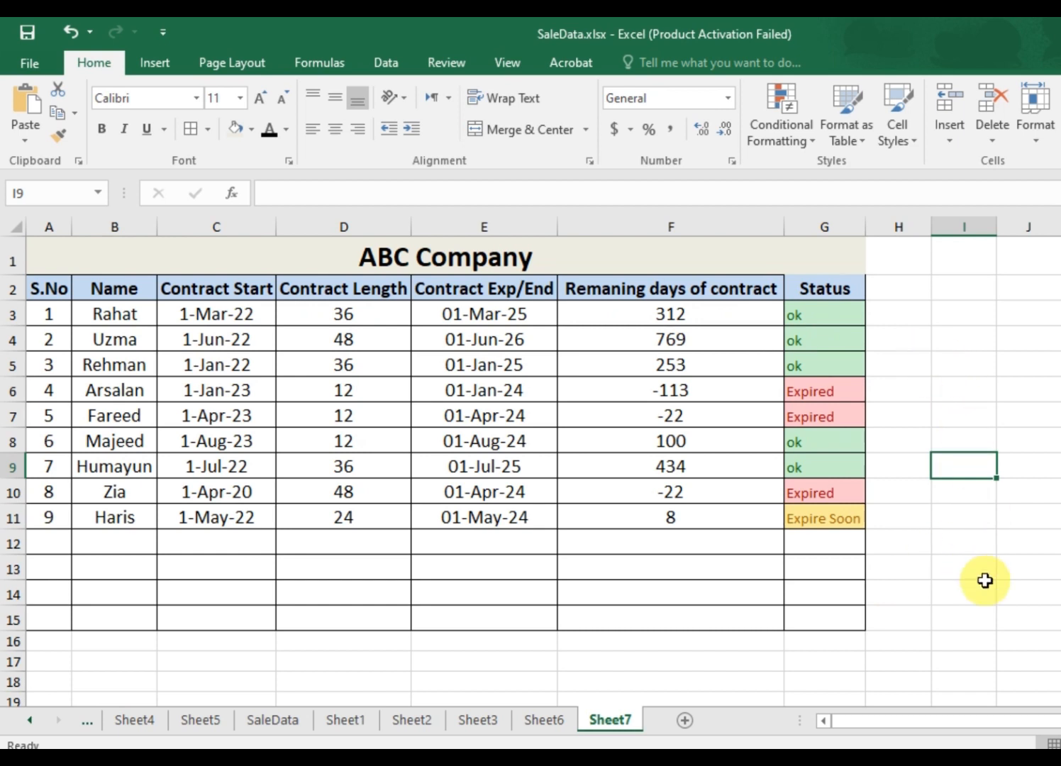
key(alt)
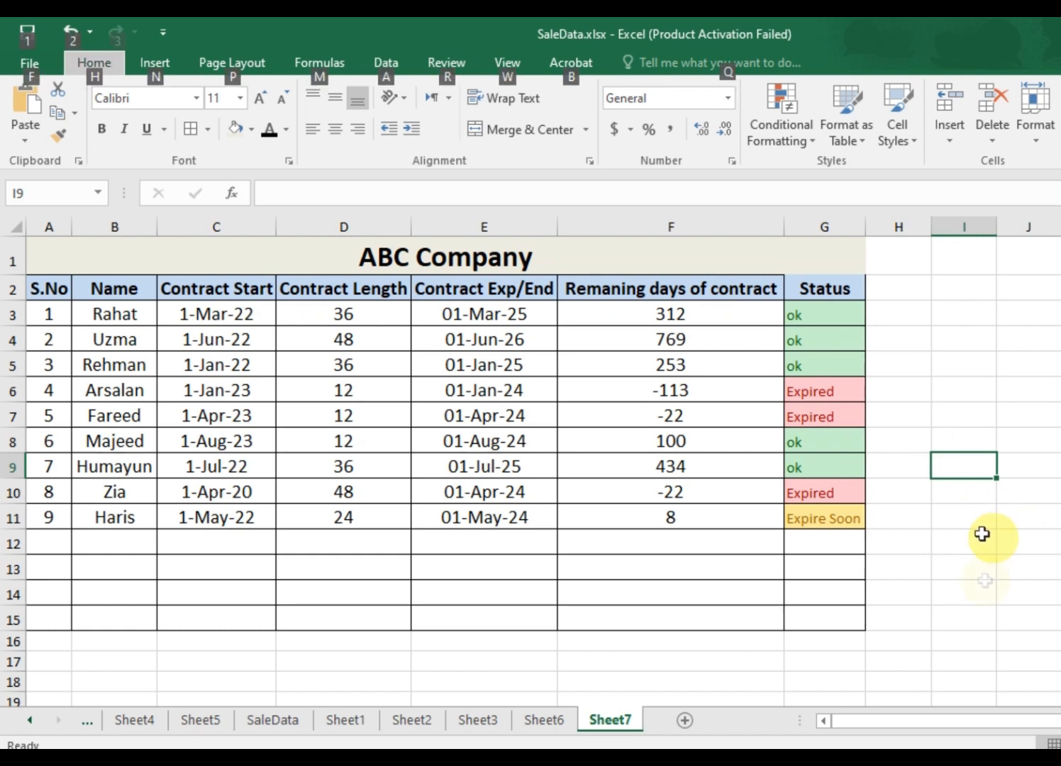
key(alt)
key(alt)
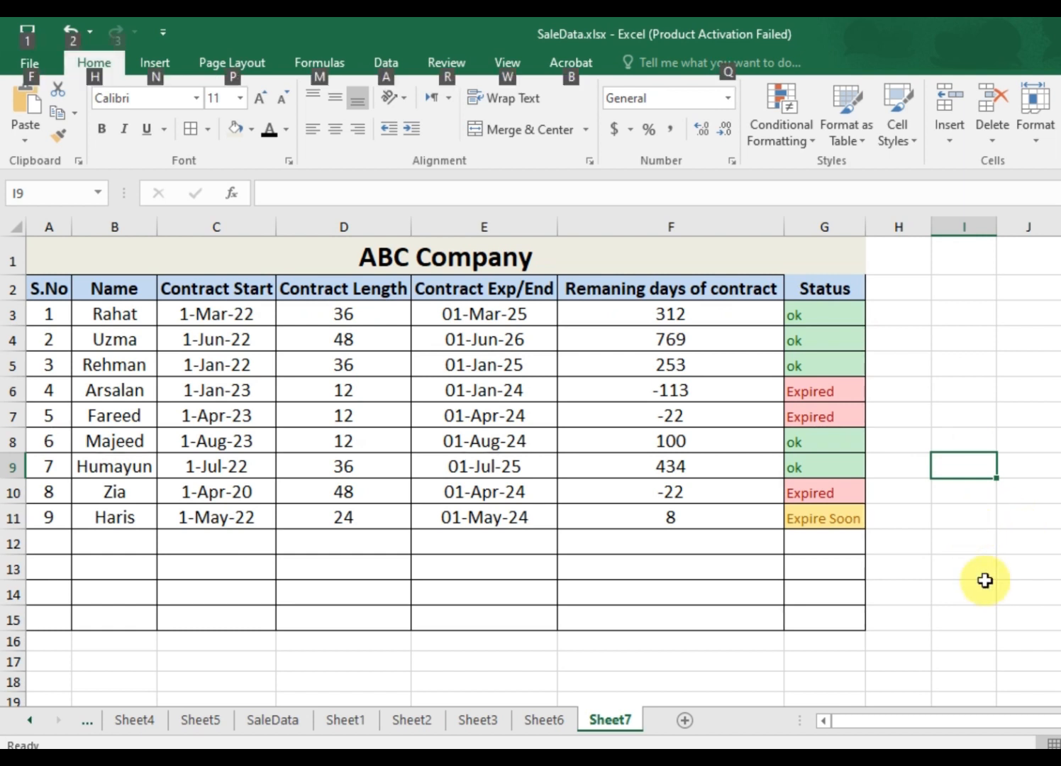
key(alt)
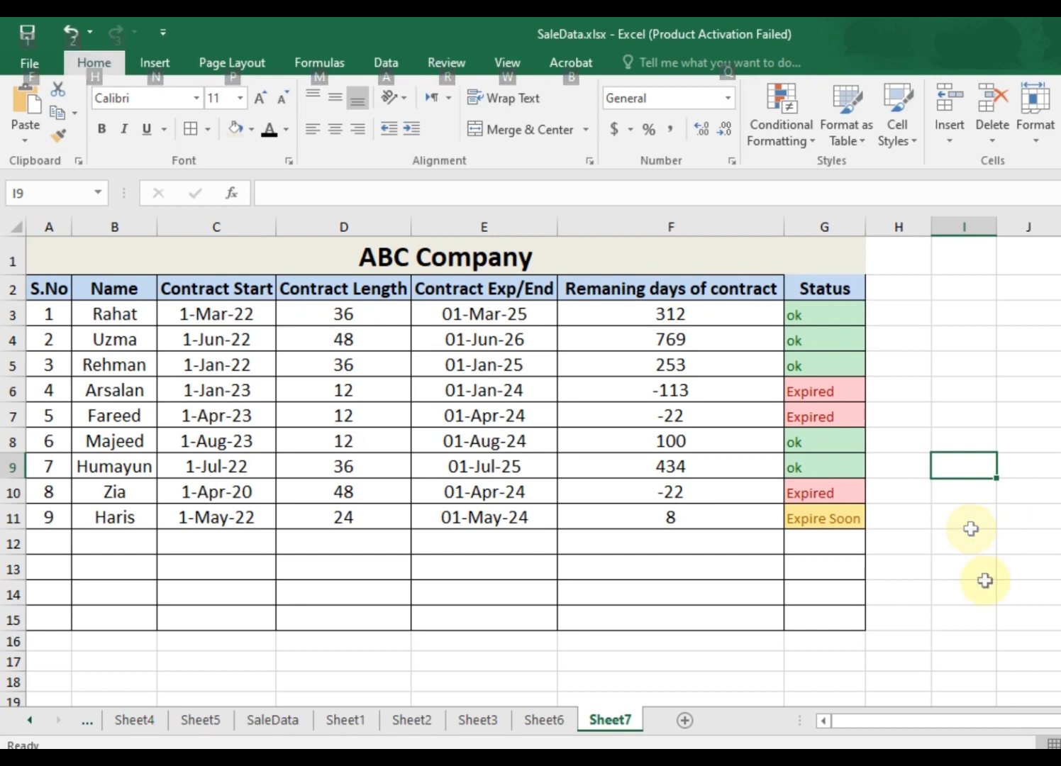
key(alt)
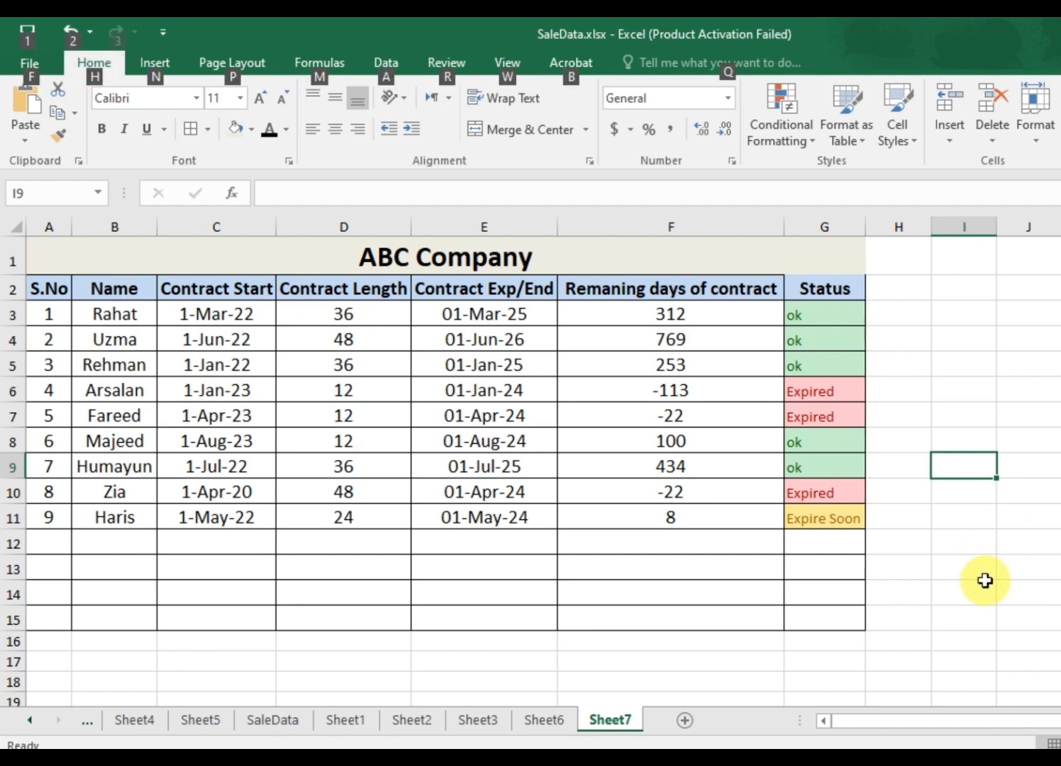